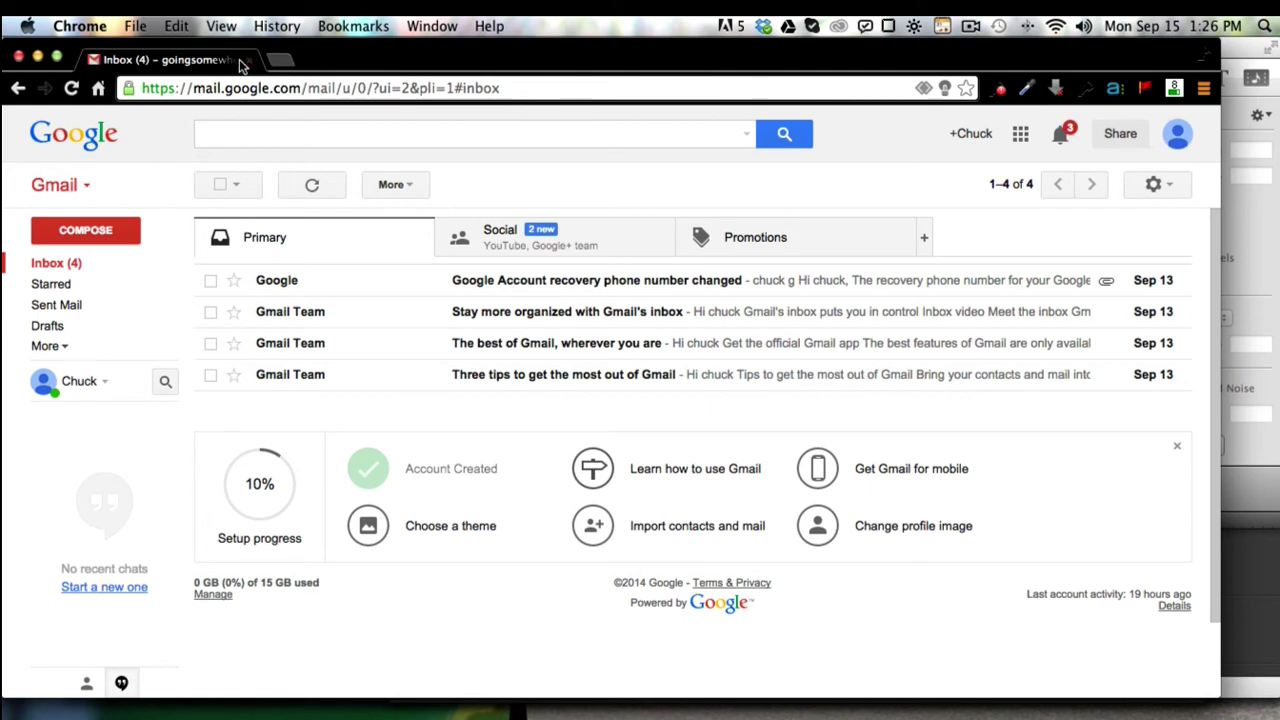
- Open YouTube from the Gmail inbox and check which account is signed in
click(1020, 138)
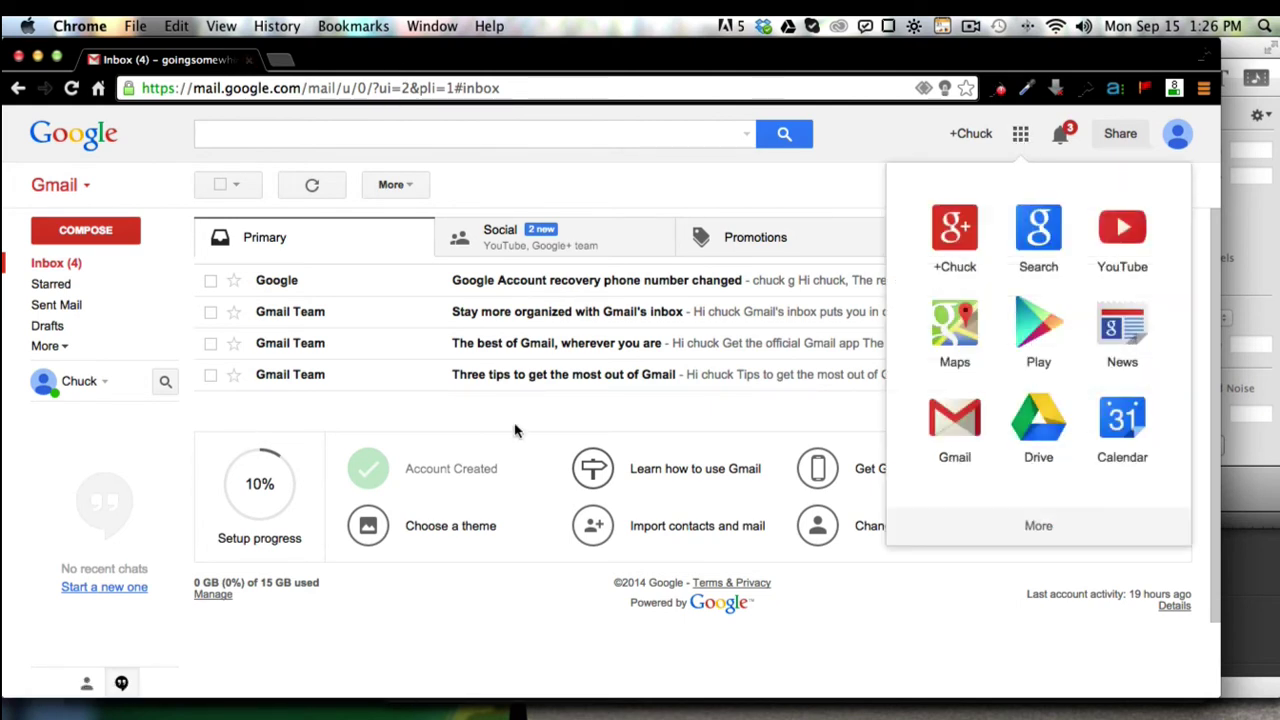
click(1144, 228)
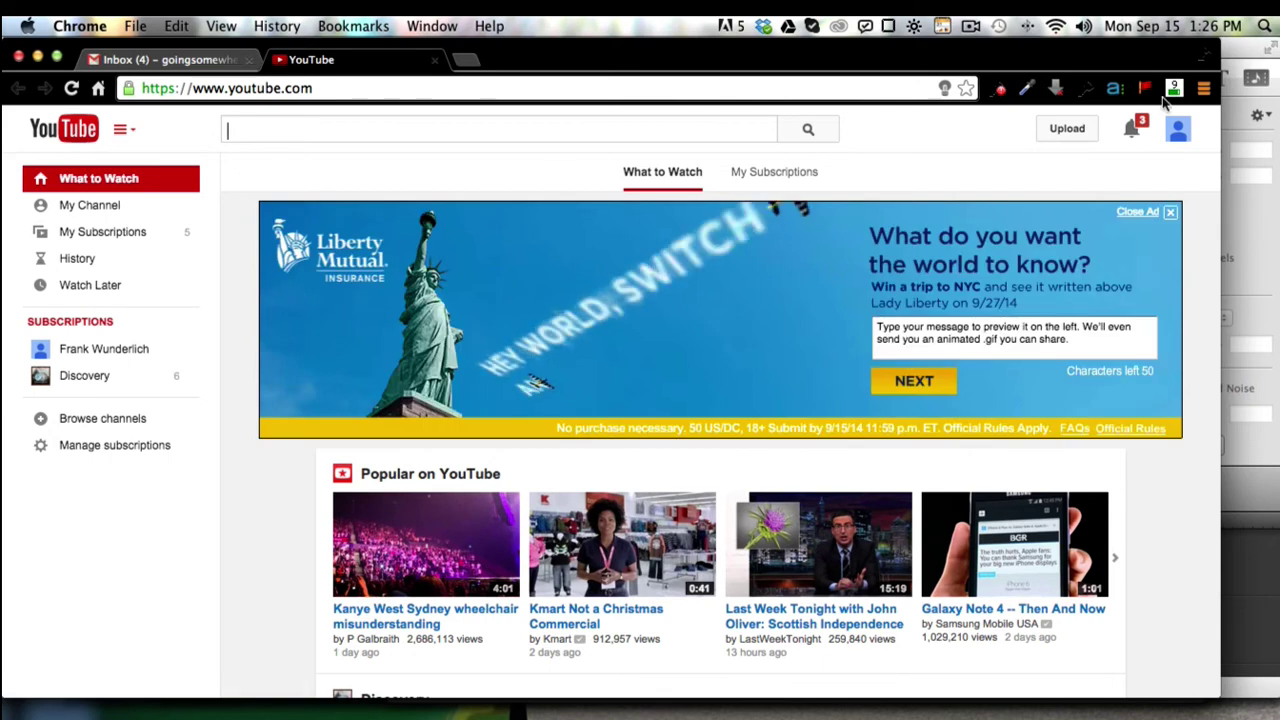
click(1190, 130)
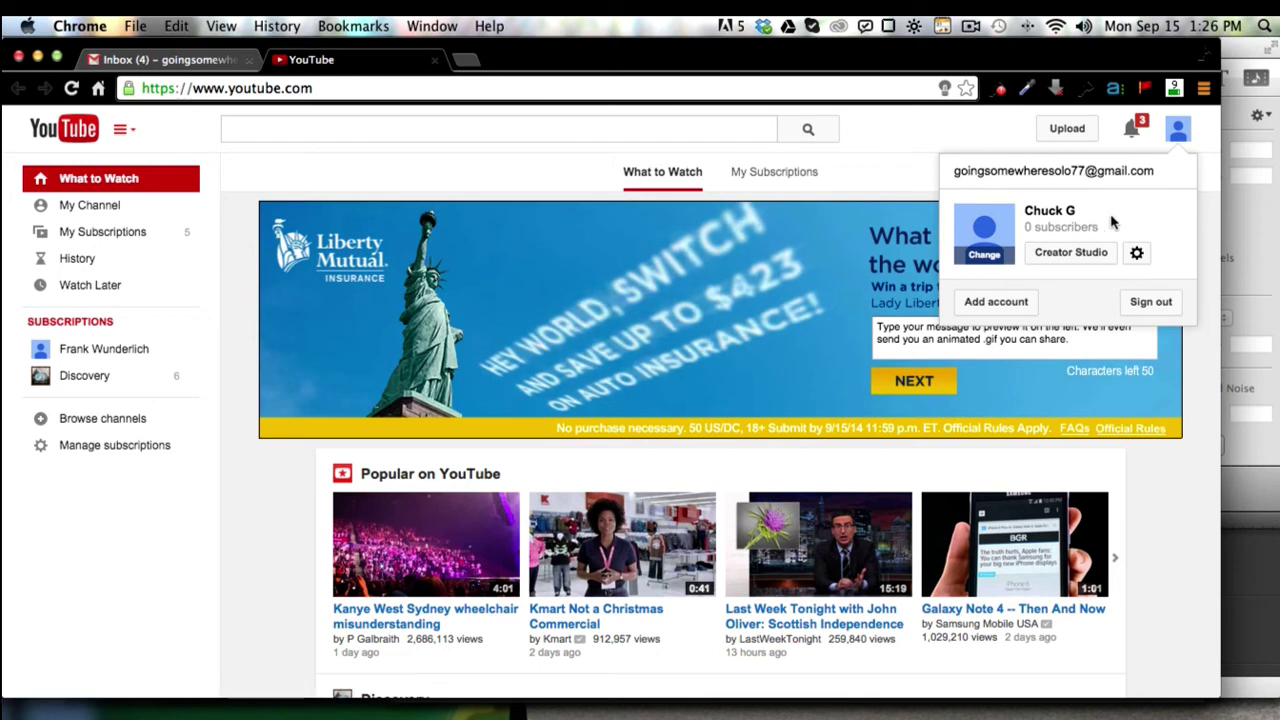
click(908, 147)
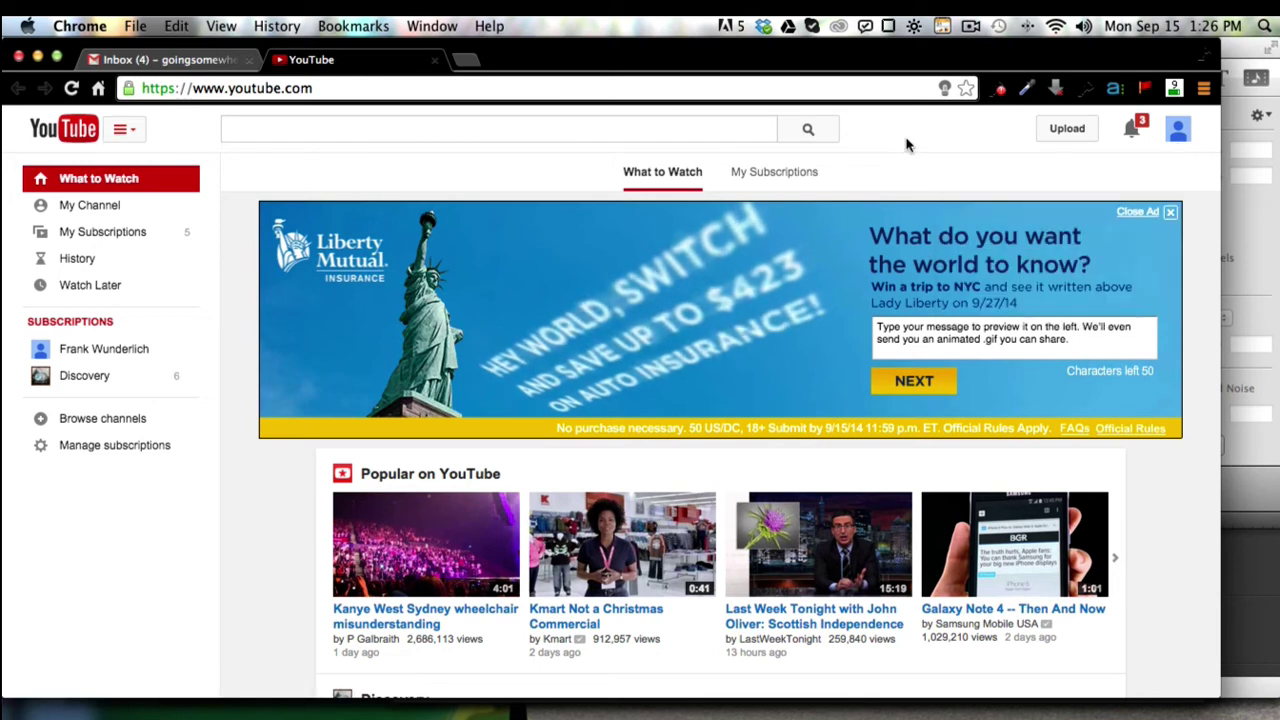
- View the account's own channel page and the name displayed under the channel art
click(62, 210)
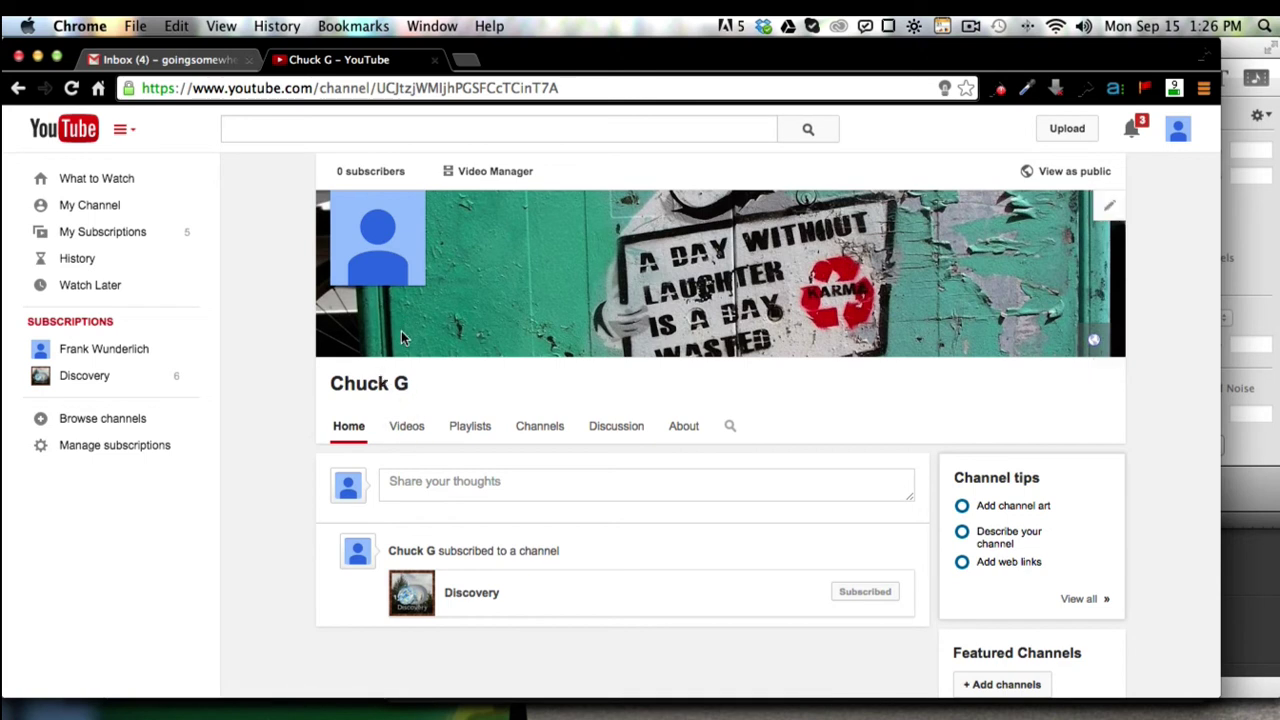
click(381, 393)
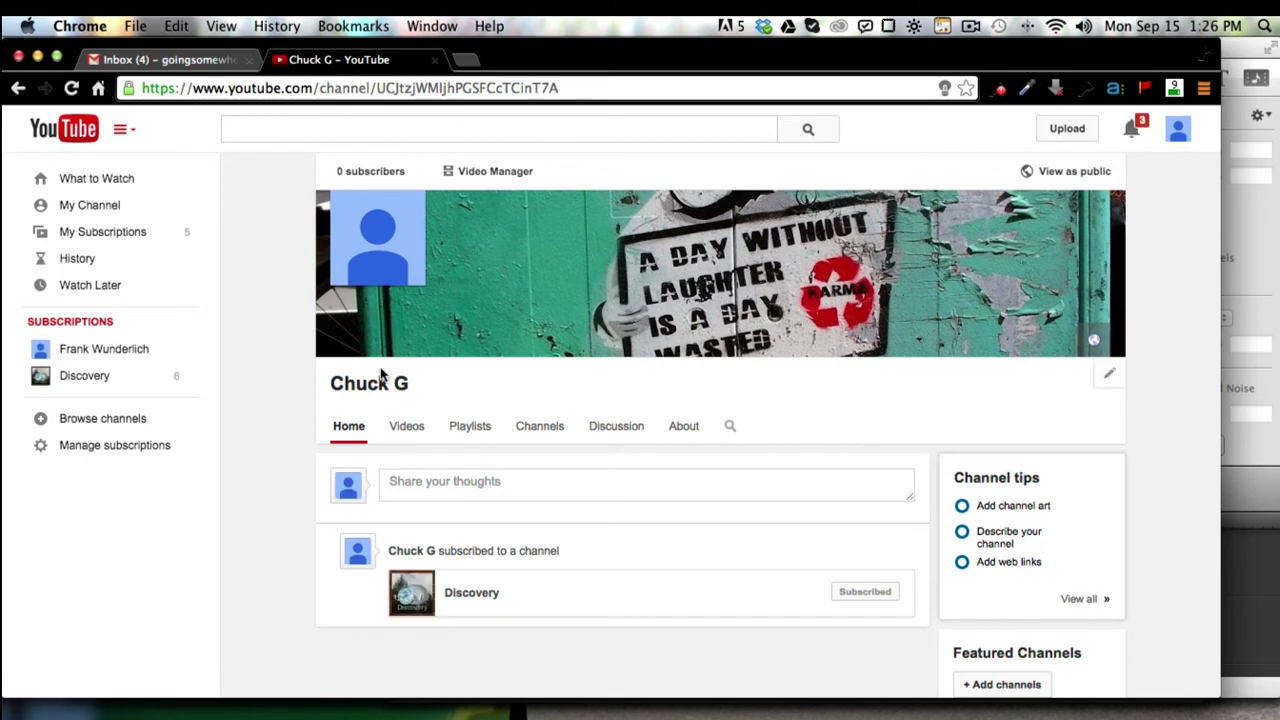
click(381, 389)
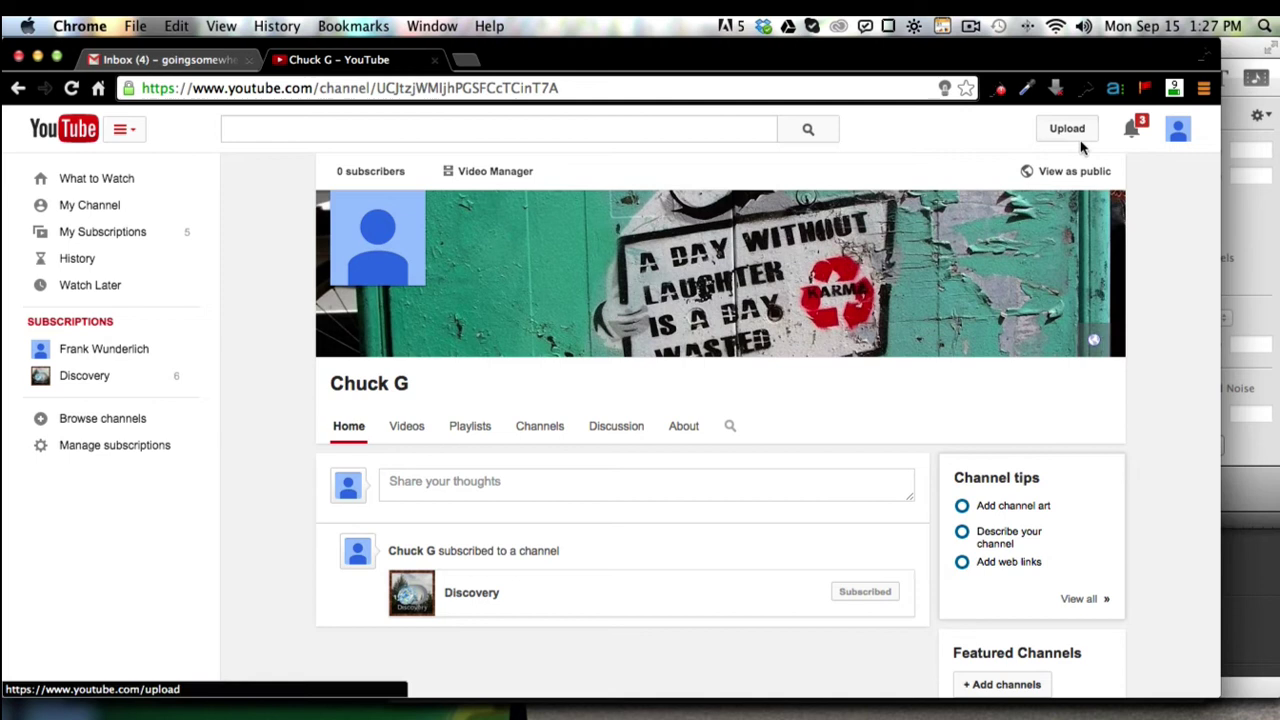
- From the YouTube account settings, open the account name for editing on Google+, declining the welcome tour
click(1177, 130)
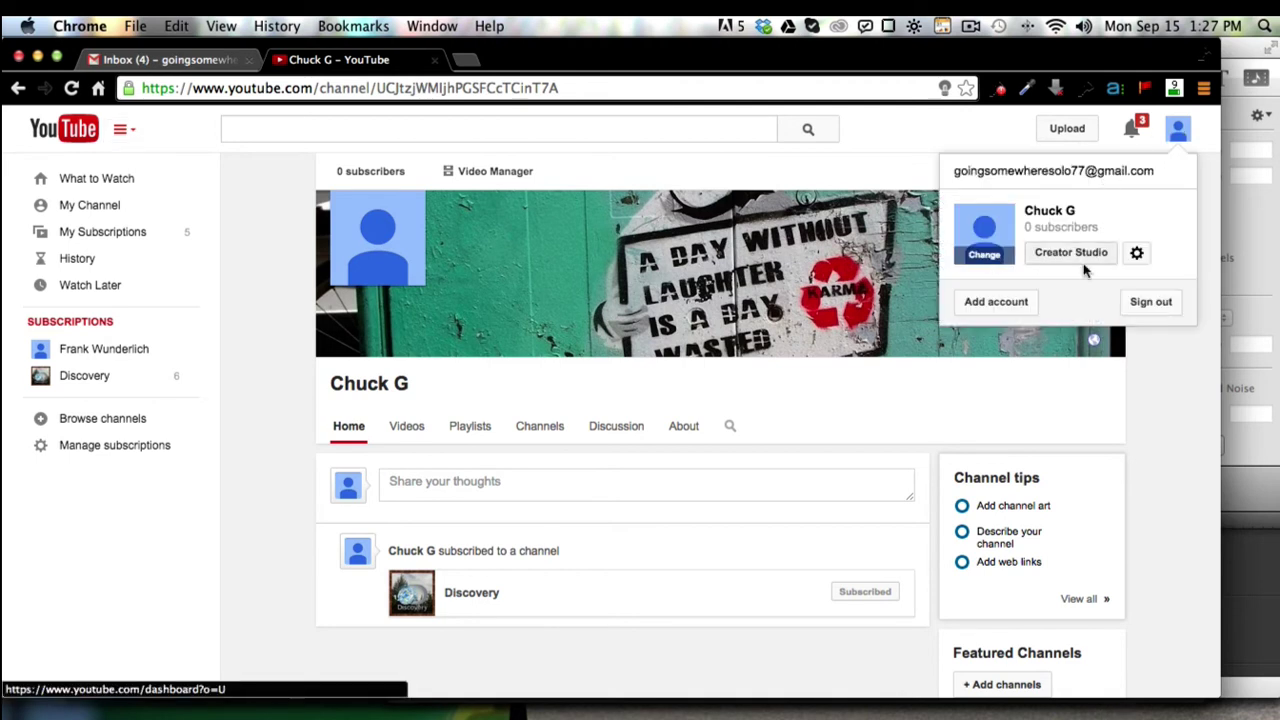
click(1137, 254)
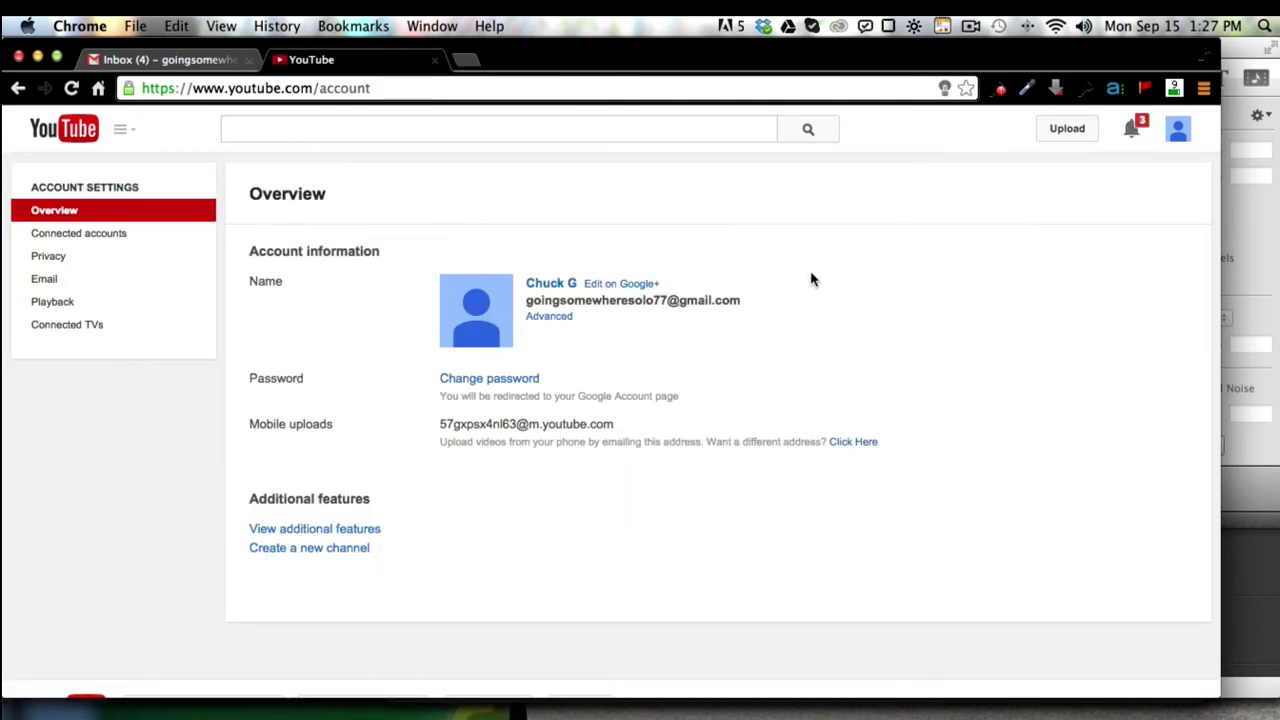
click(619, 287)
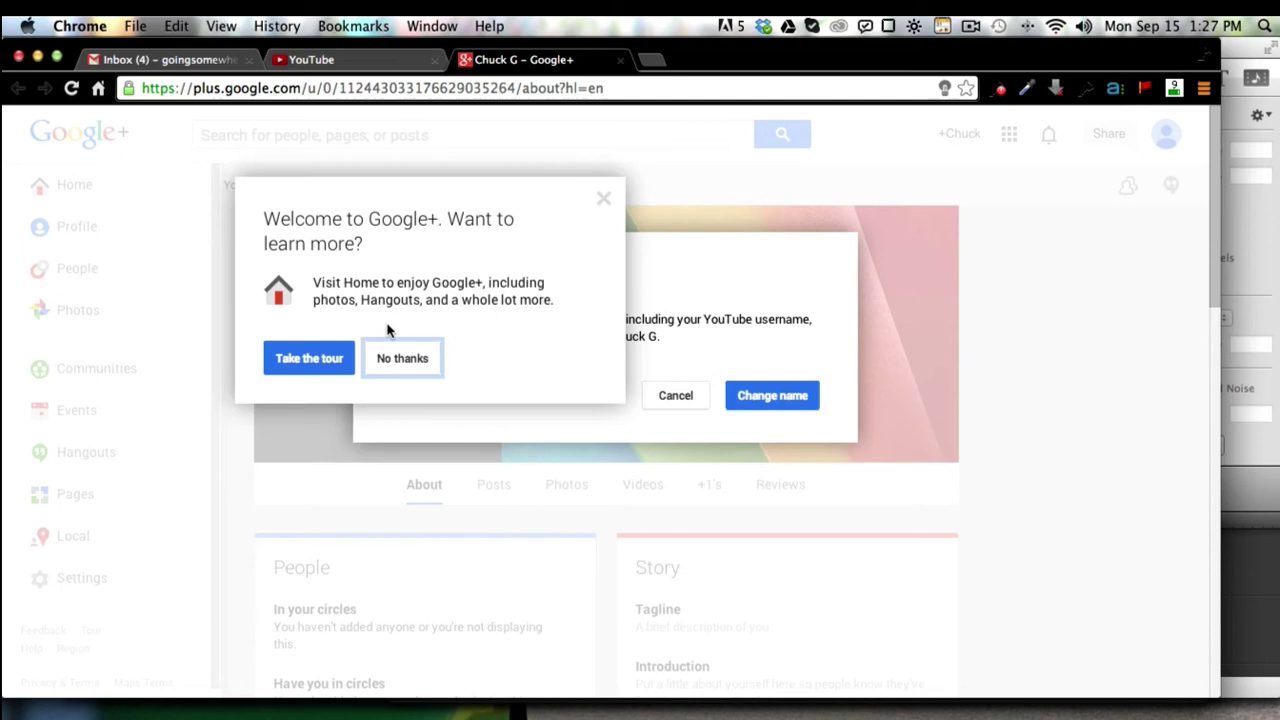
click(405, 362)
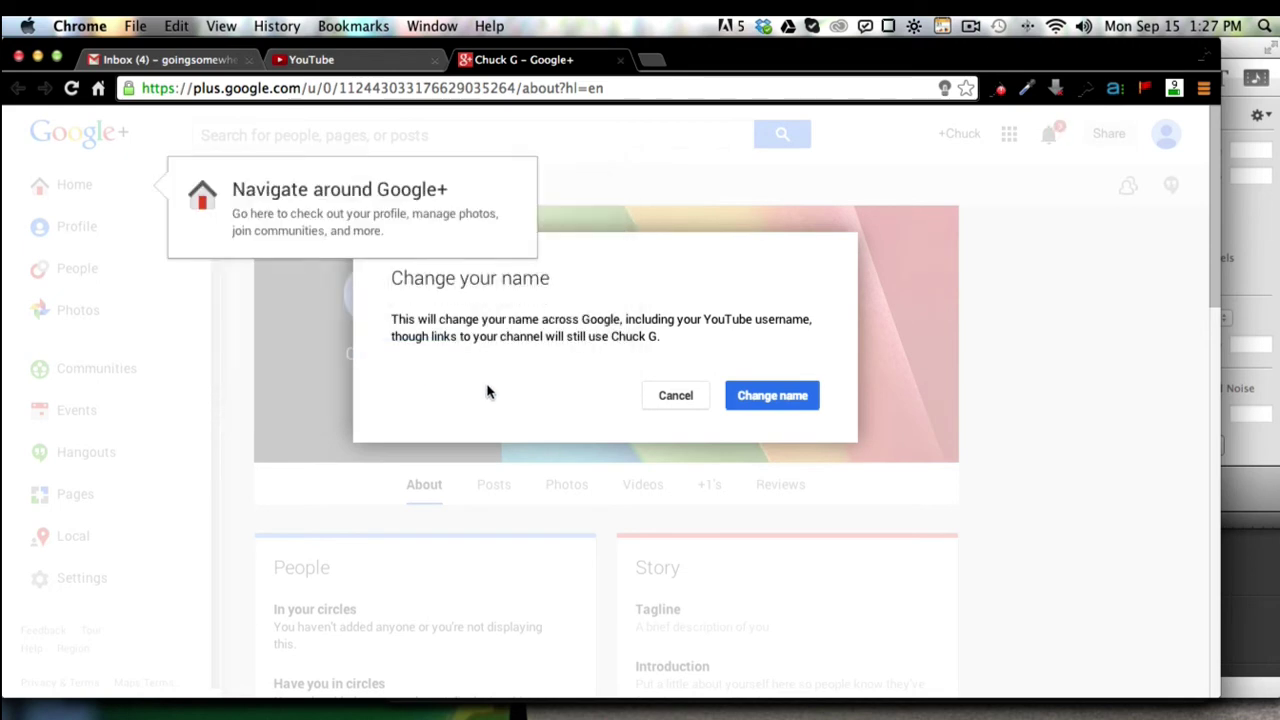
click(770, 396)
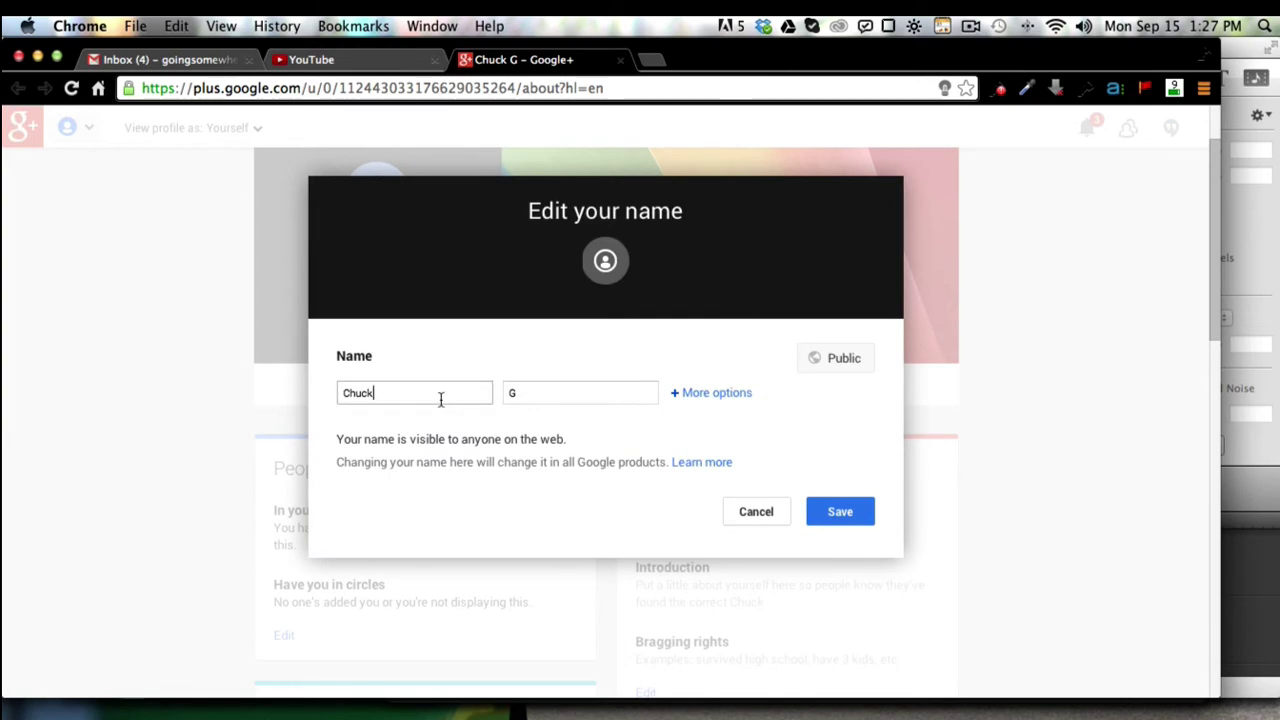
- Change the name to "All things" and "Star Wars", confirm the change, and refresh the YouTube account overview
click(440, 399)
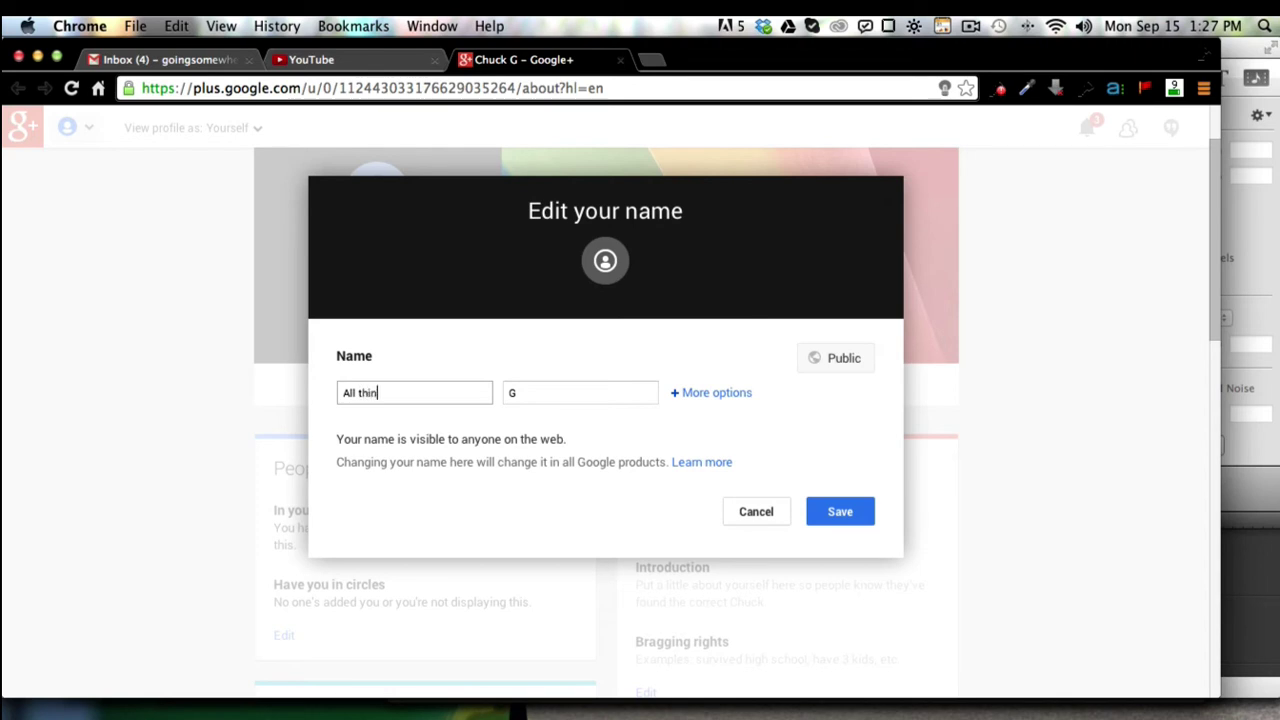
click(550, 397)
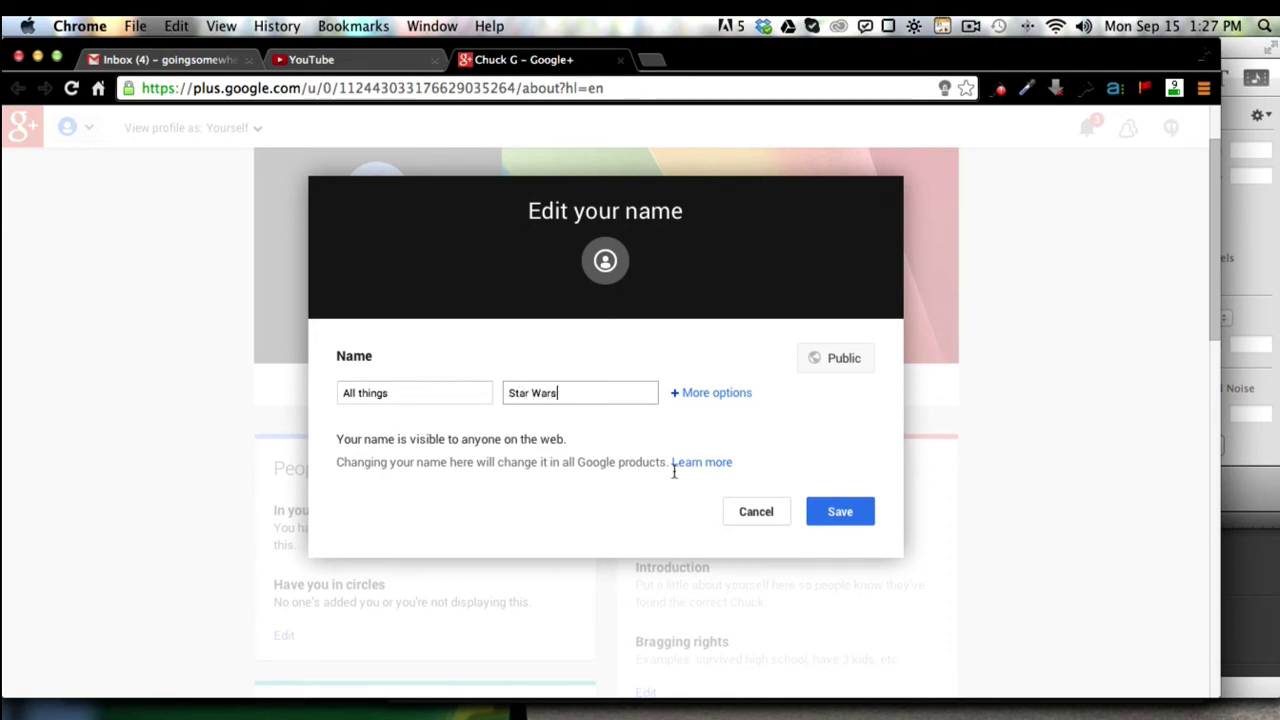
click(821, 509)
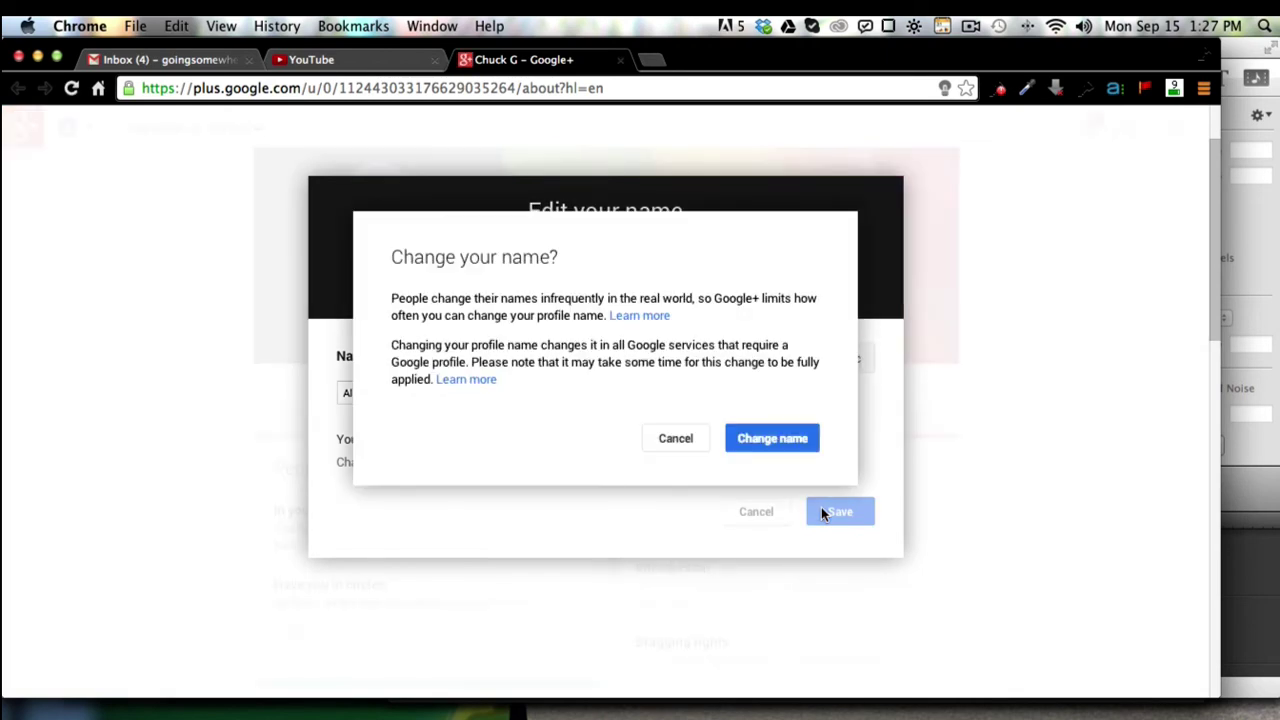
click(782, 443)
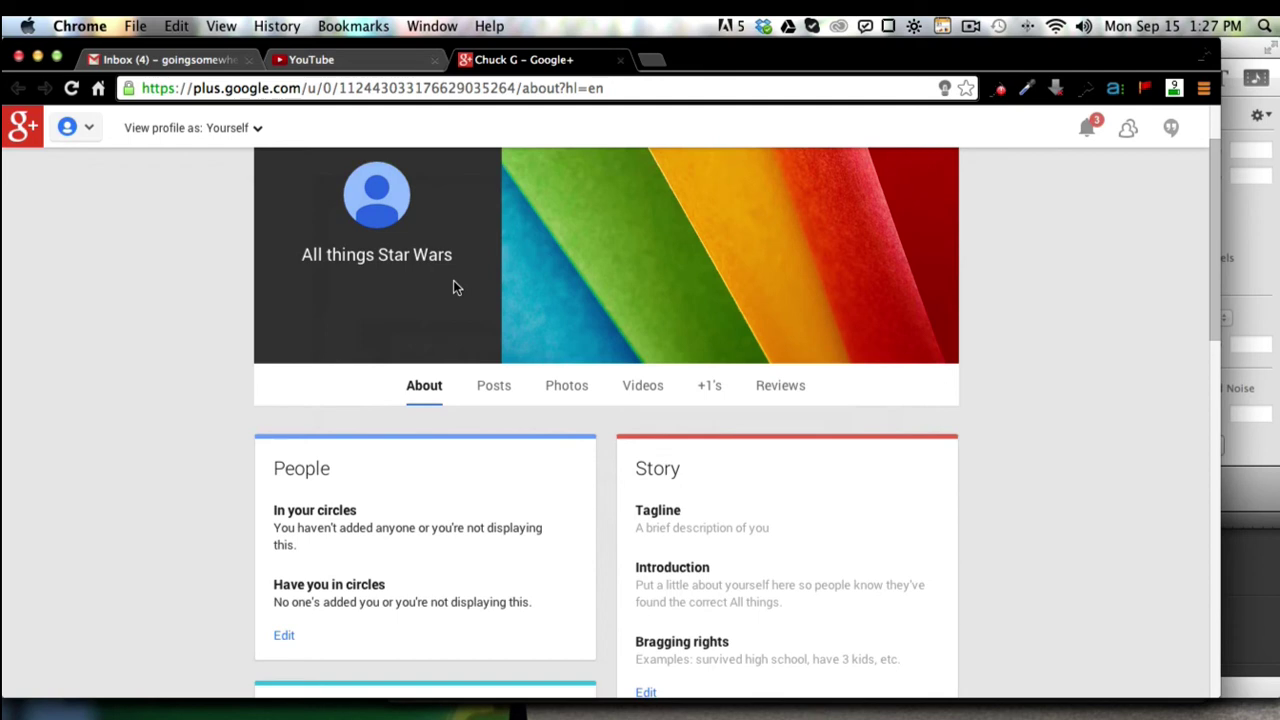
click(395, 66)
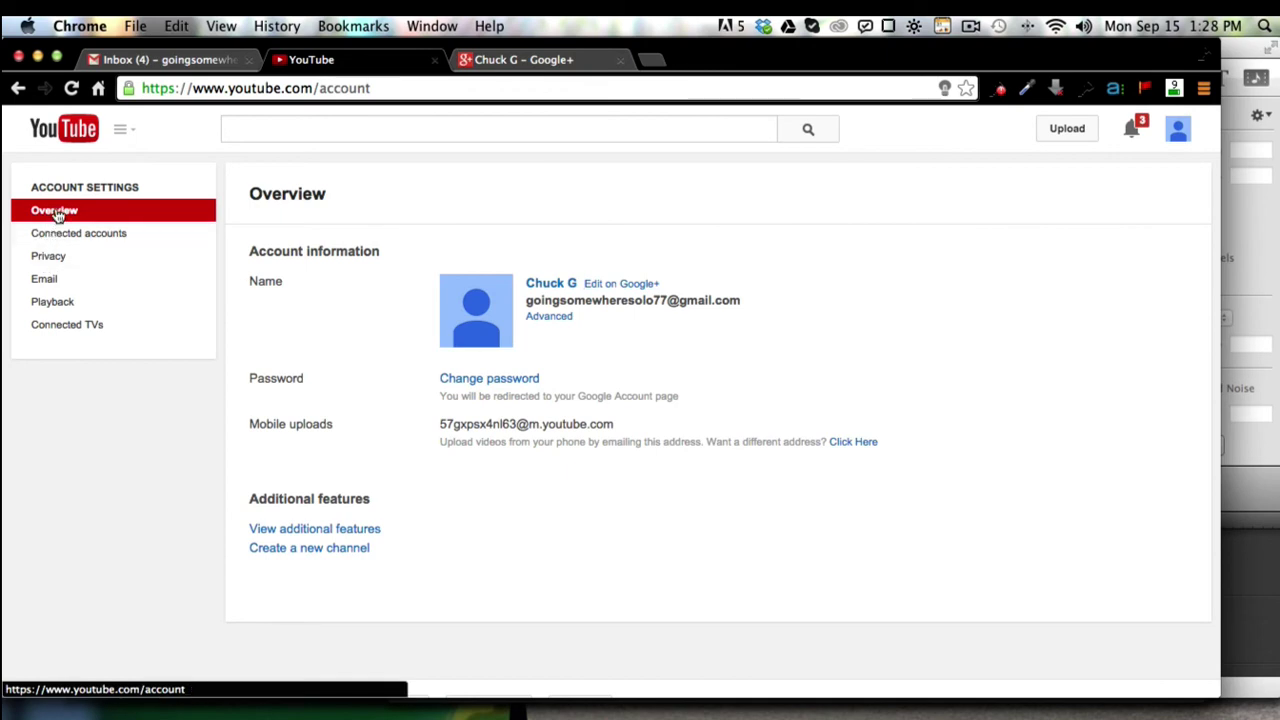
click(57, 214)
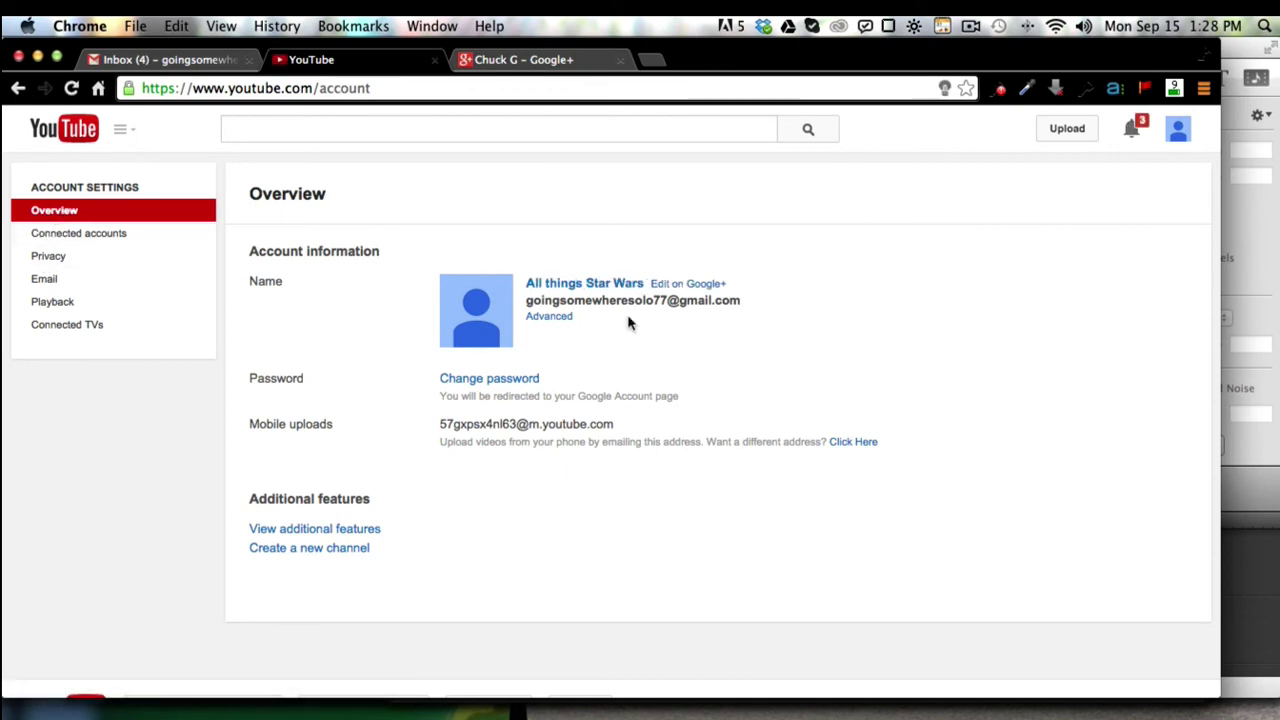
- Create the custom channel URL AllthingsStarWars in the advanced account settings and open the channel at that address
mouse_move(628, 290)
click(562, 318)
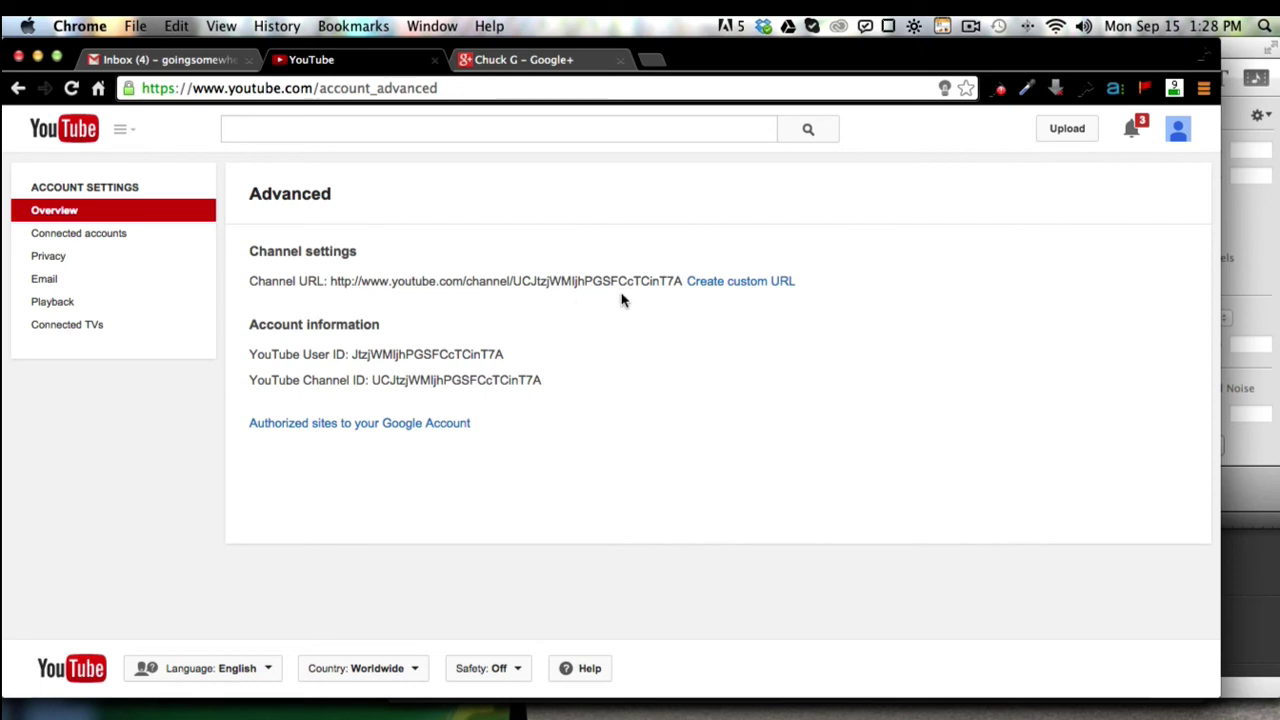
click(729, 289)
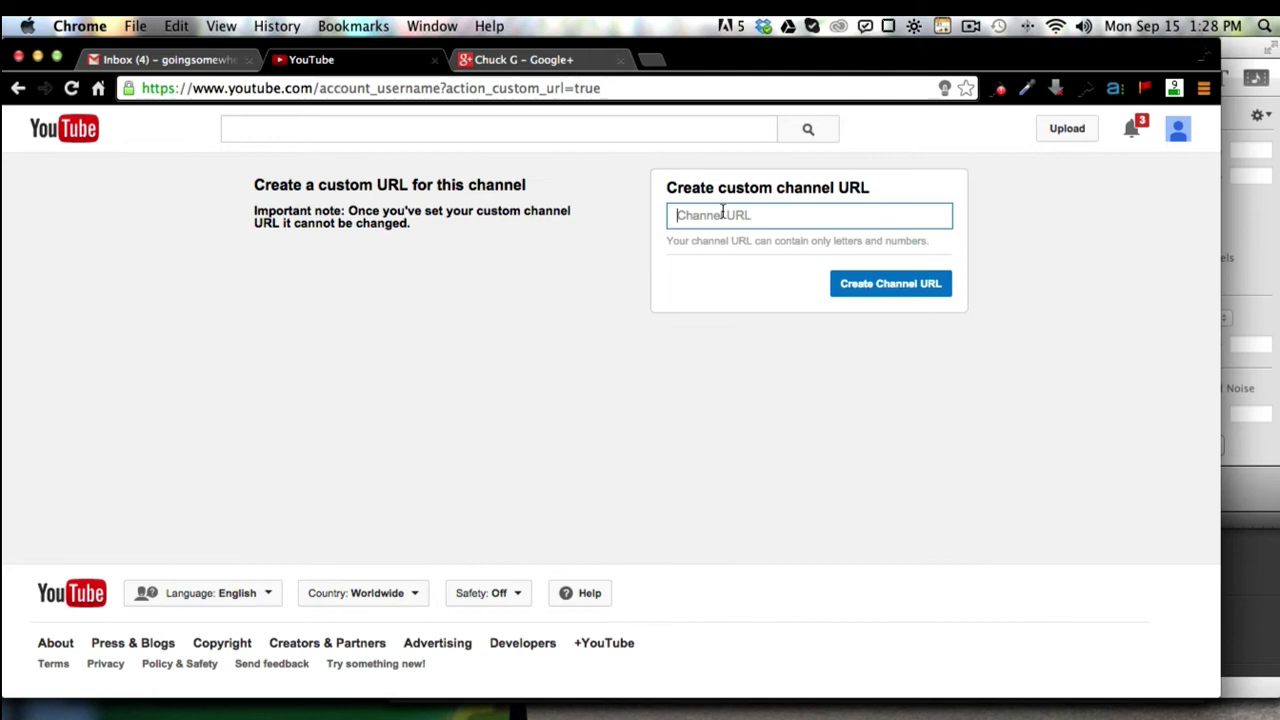
text(AllthingsStarWars)
click(894, 290)
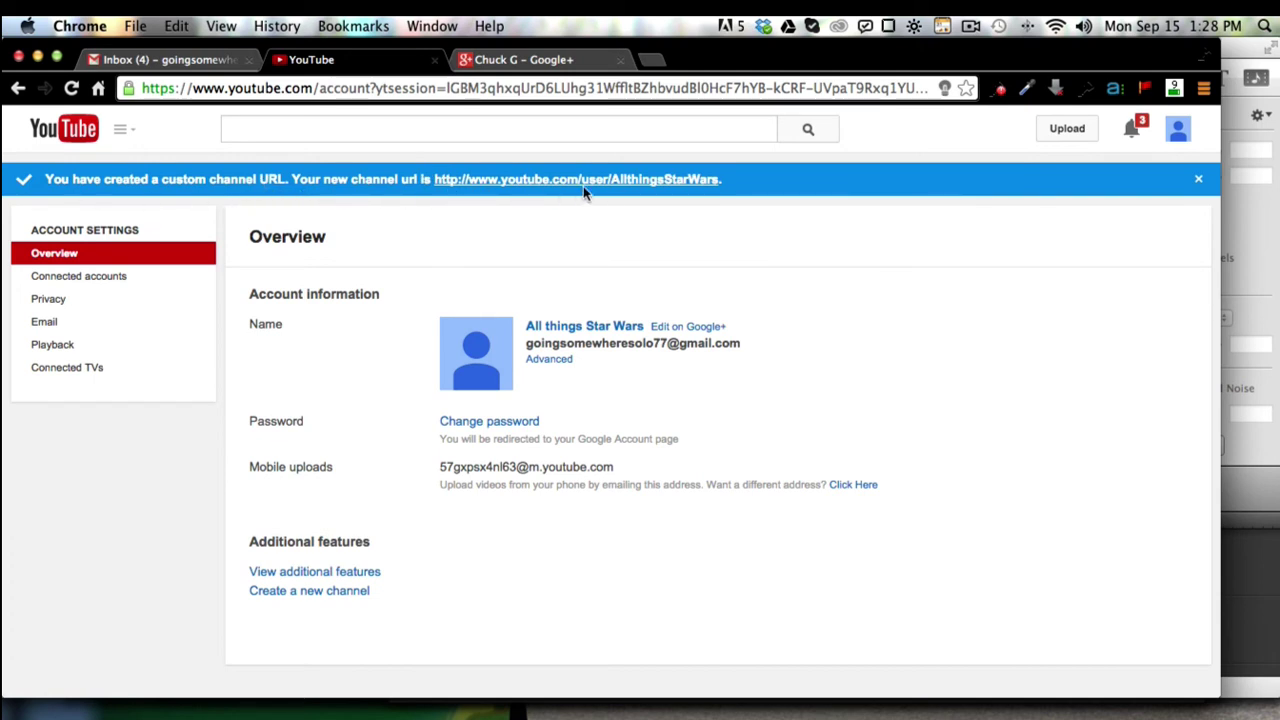
click(674, 179)
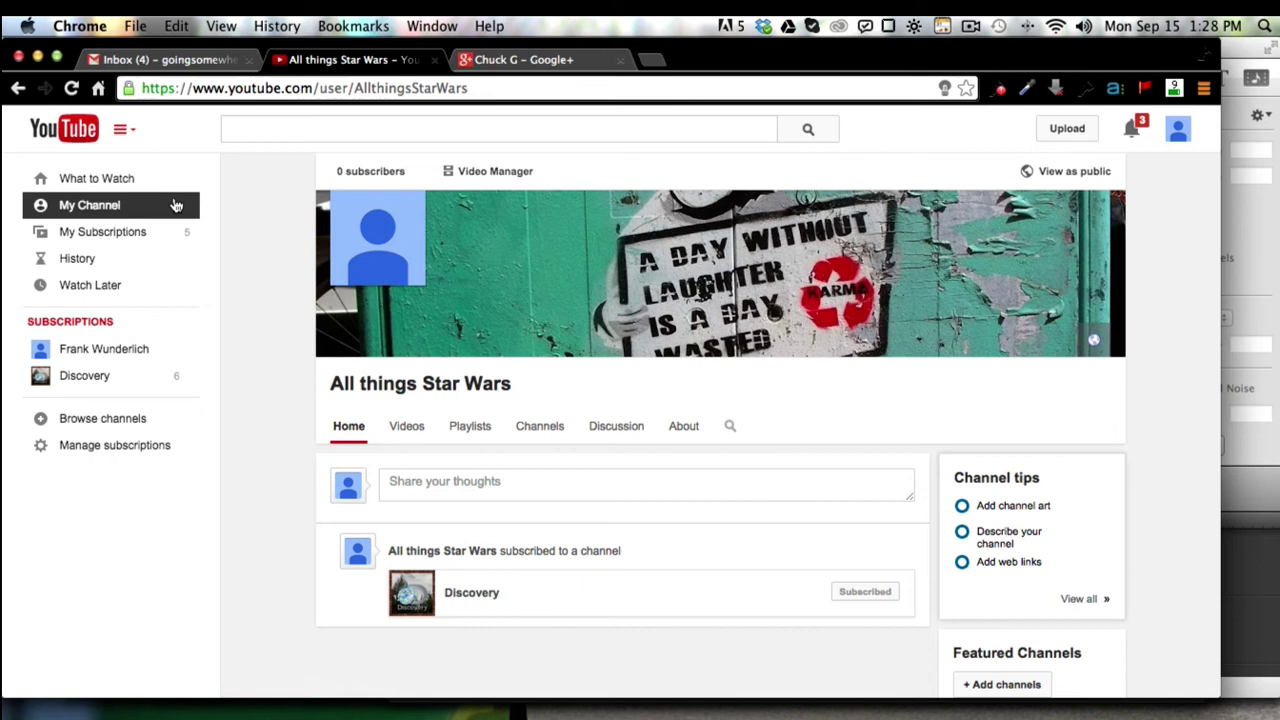
- Look through the recent uploads in My Subscriptions and reload the feed
click(127, 229)
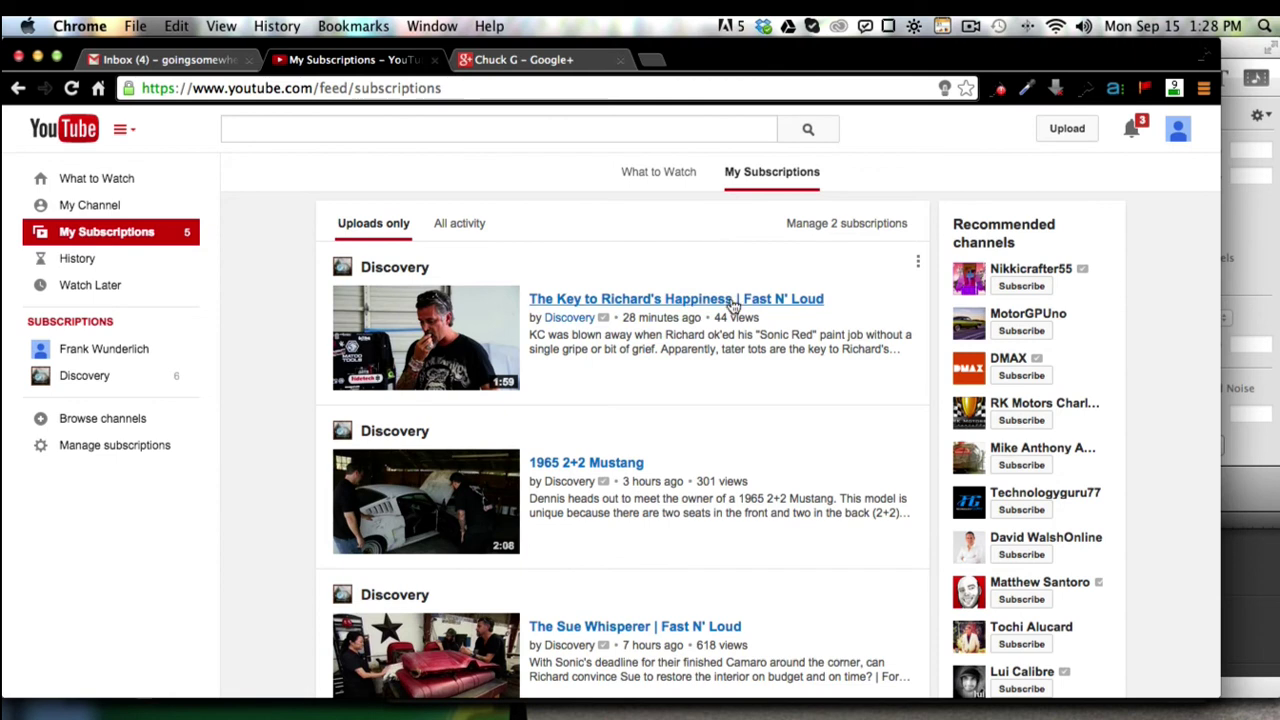
scroll(733, 306, down, 5)
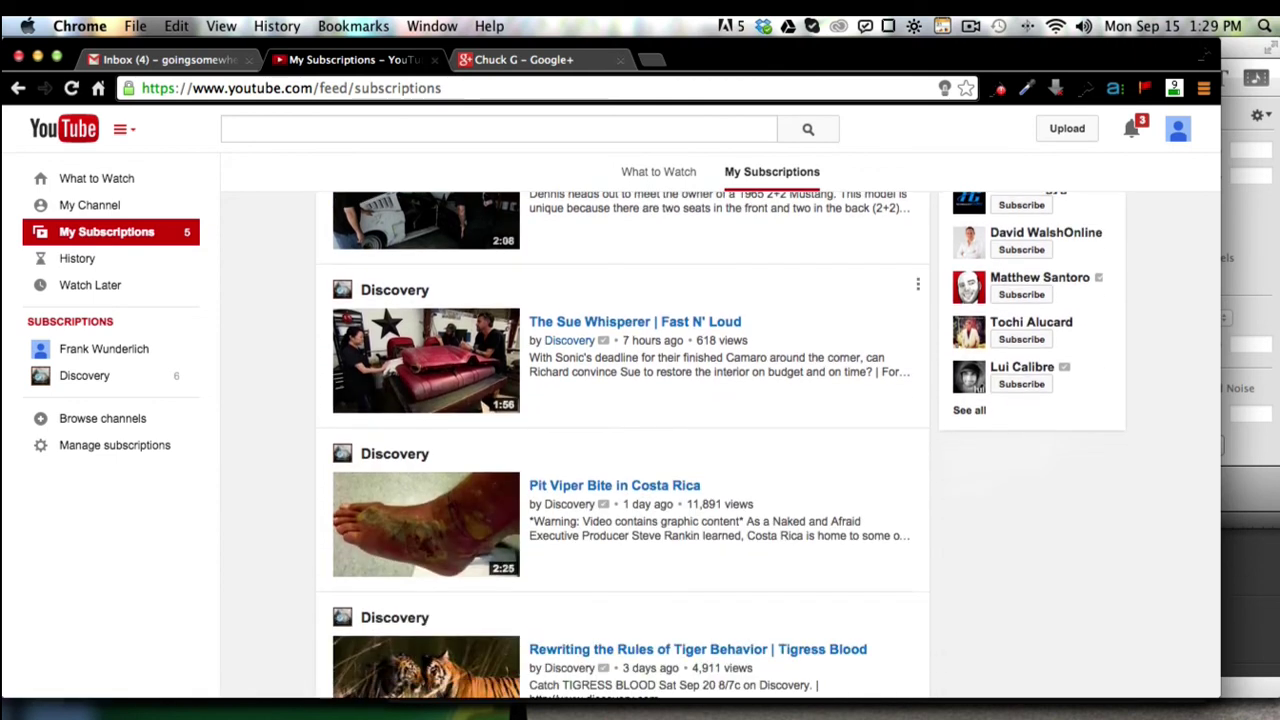
scroll(623, 444, down, 15)
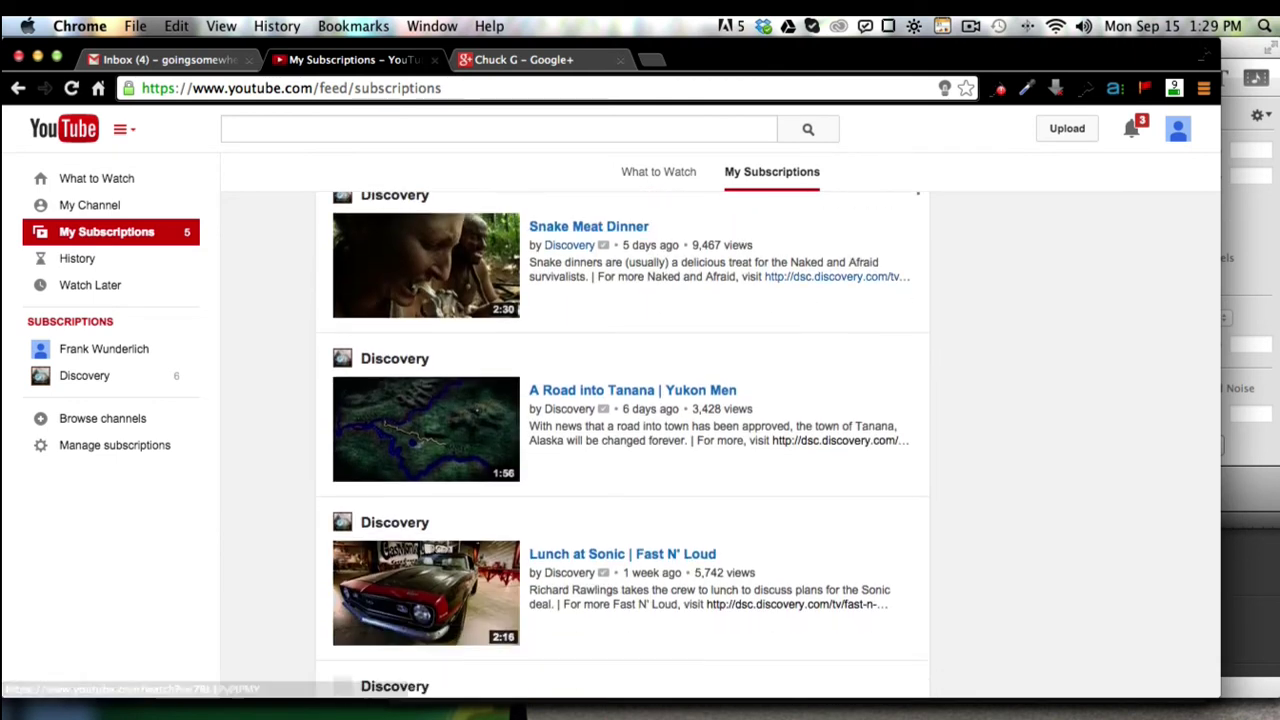
scroll(545, 385, down, 2)
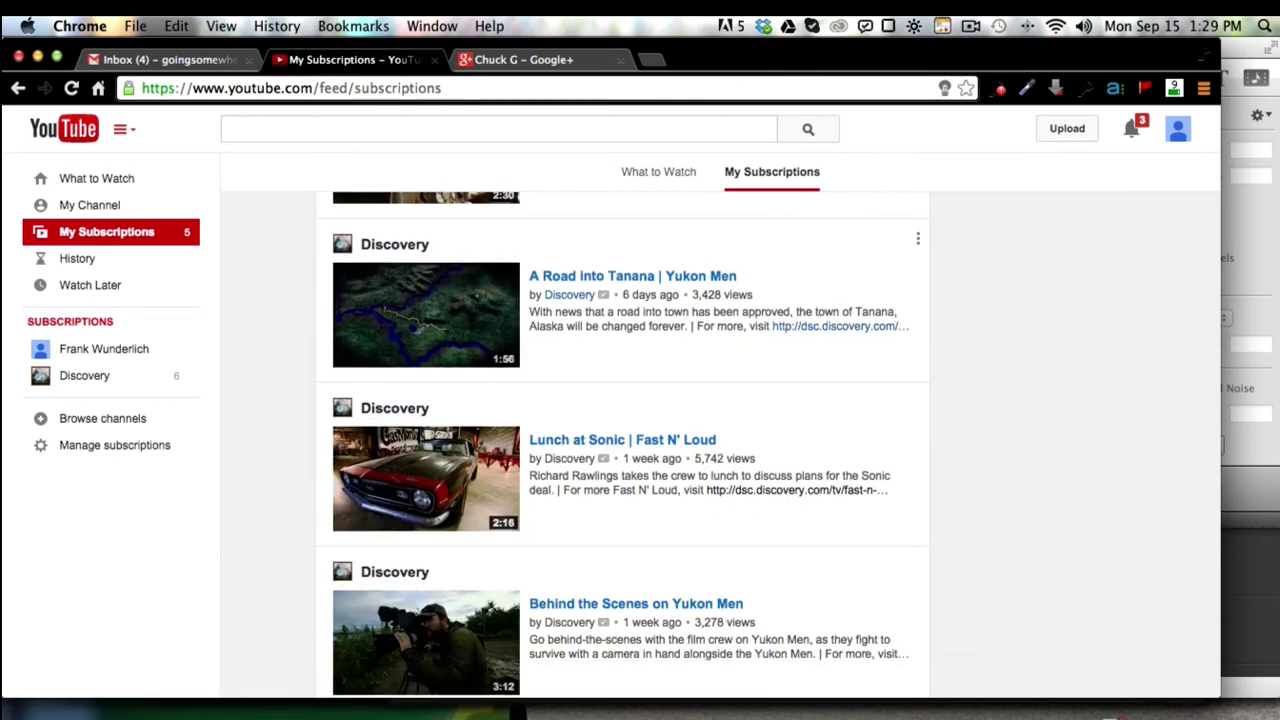
click(62, 232)
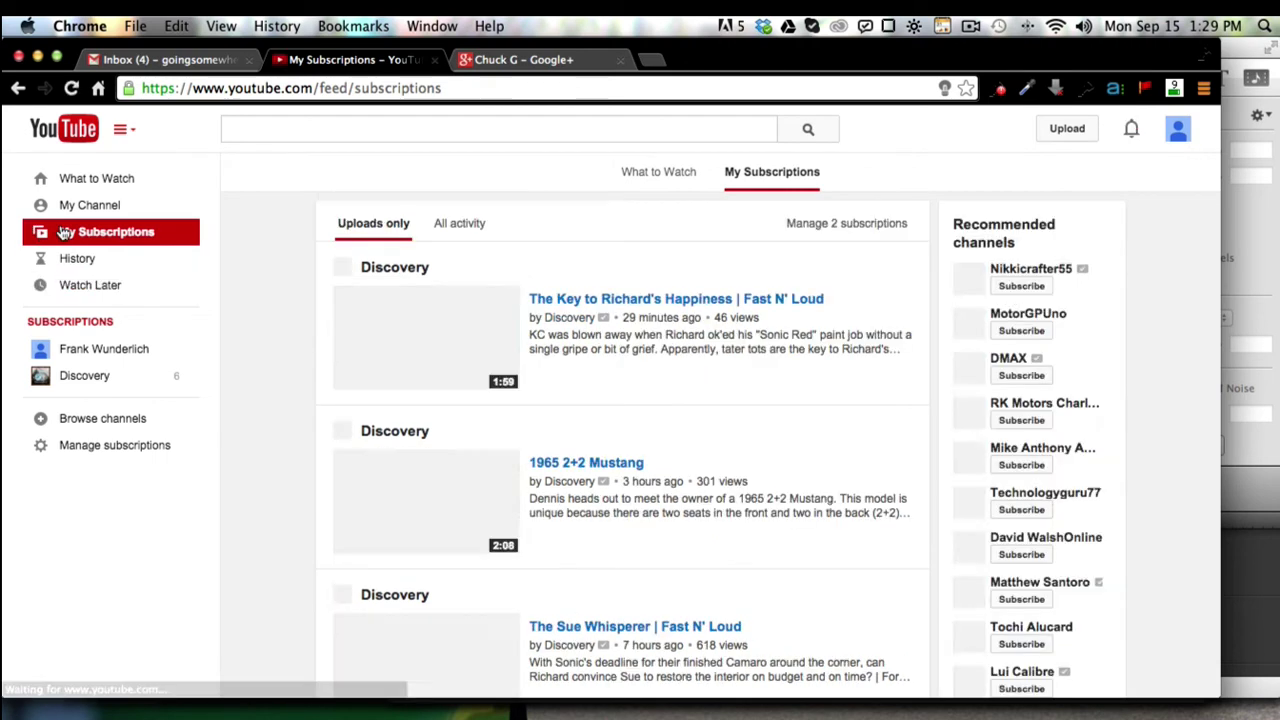
- Search YouTube for star wars and unsubscribe from the channel behind "Leaked Star Wars Episode VII Filmset Footage!"
click(309, 133)
text(s)
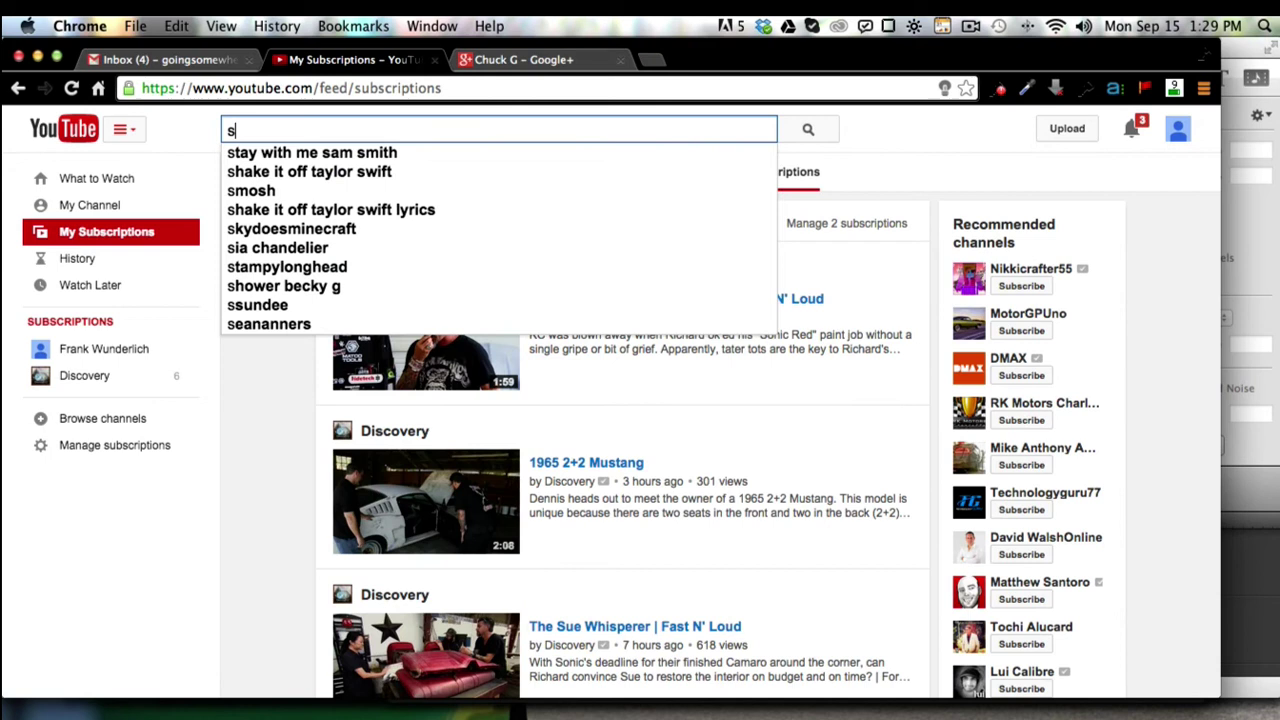
text(tar wars)
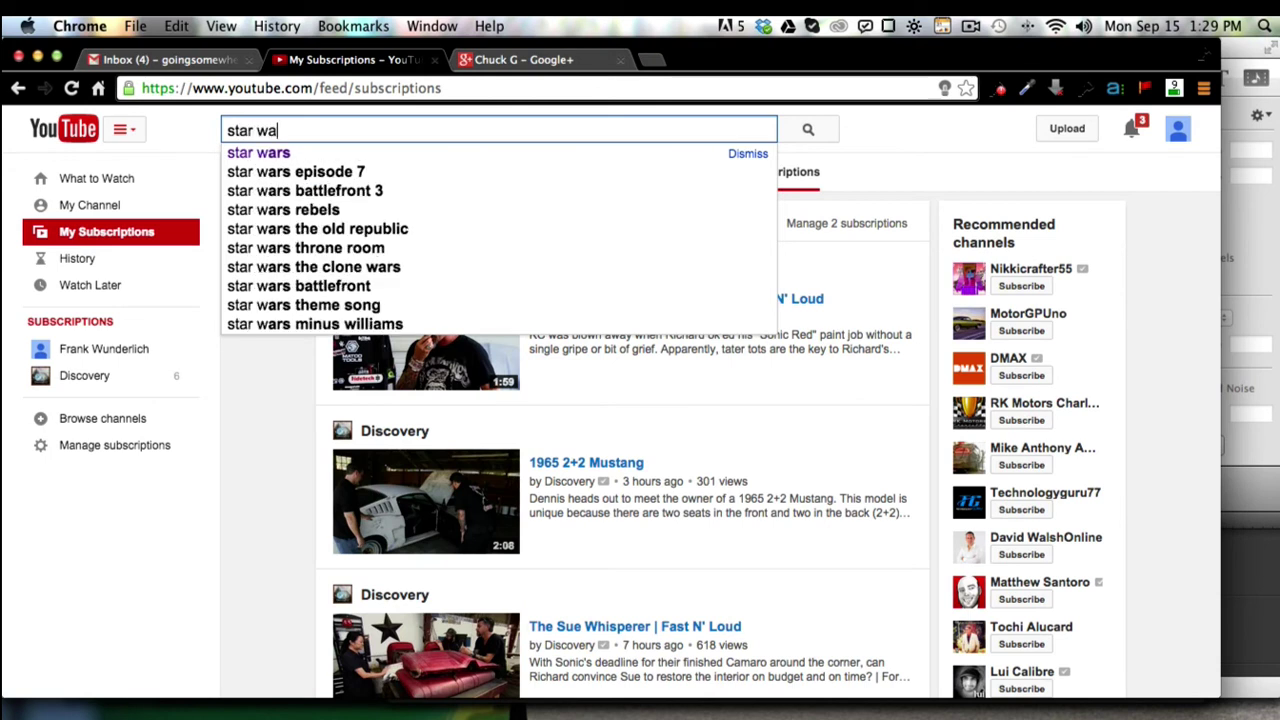
click(278, 152)
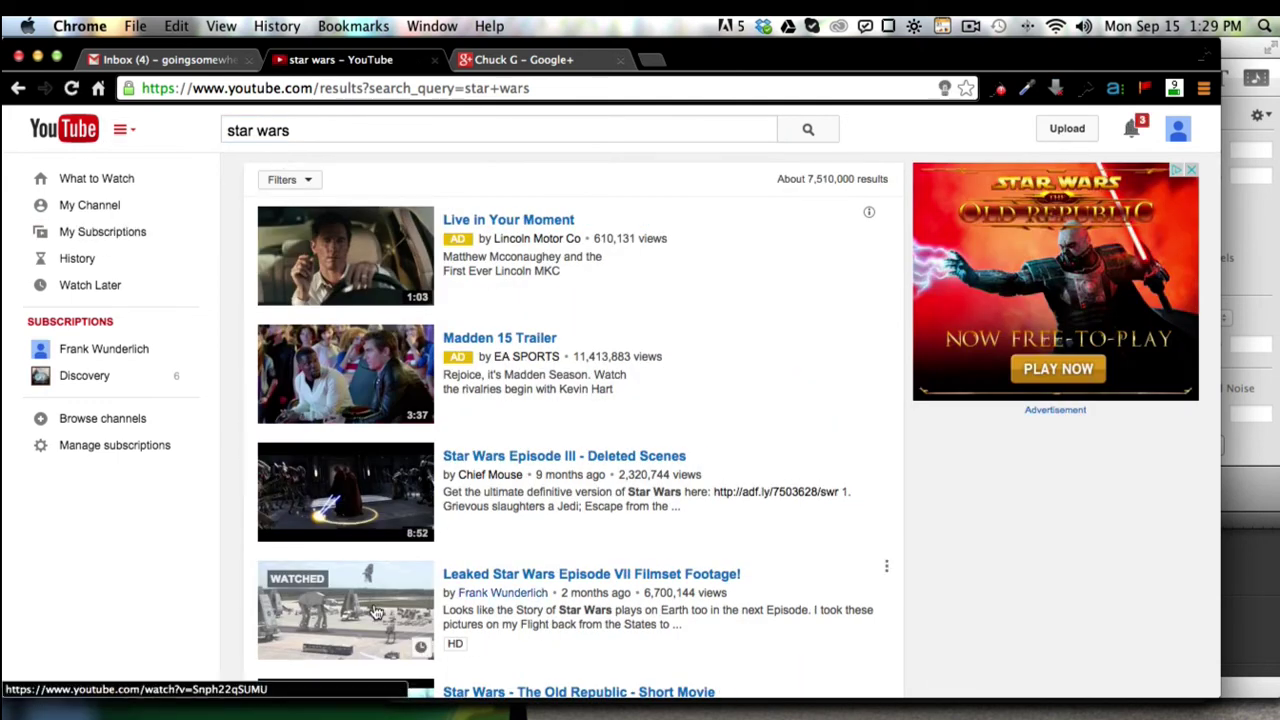
click(377, 610)
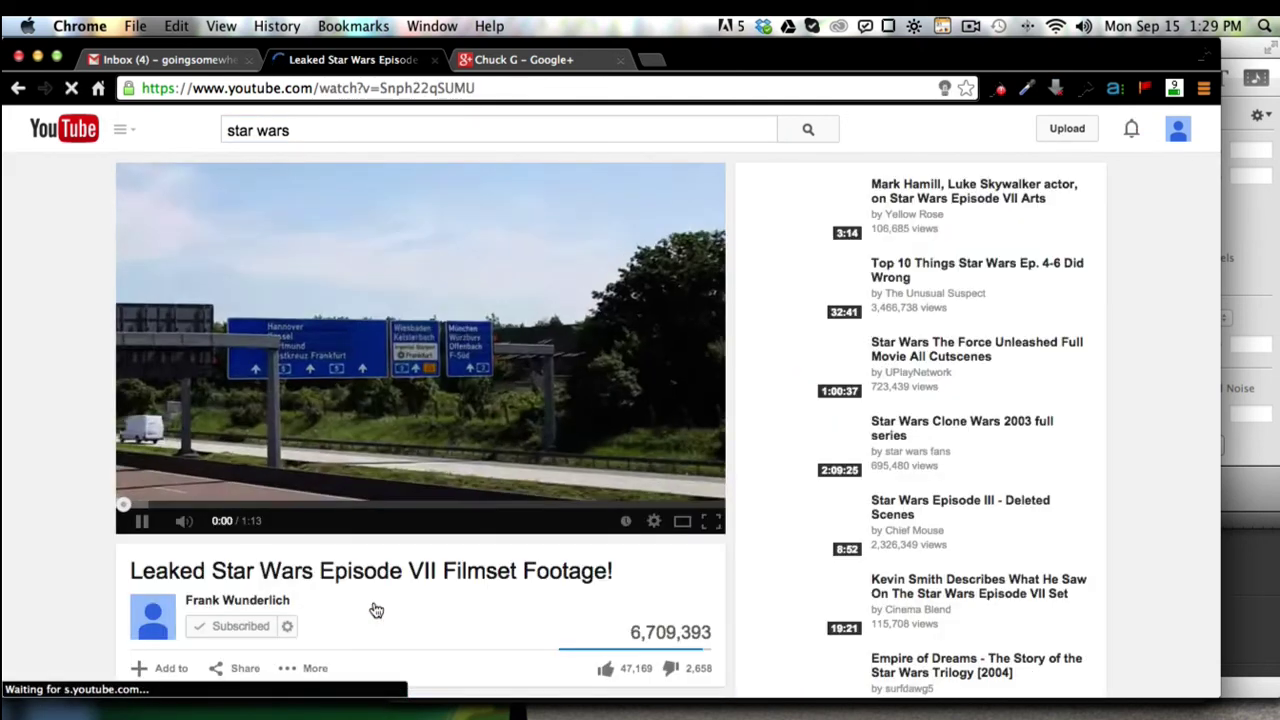
click(236, 624)
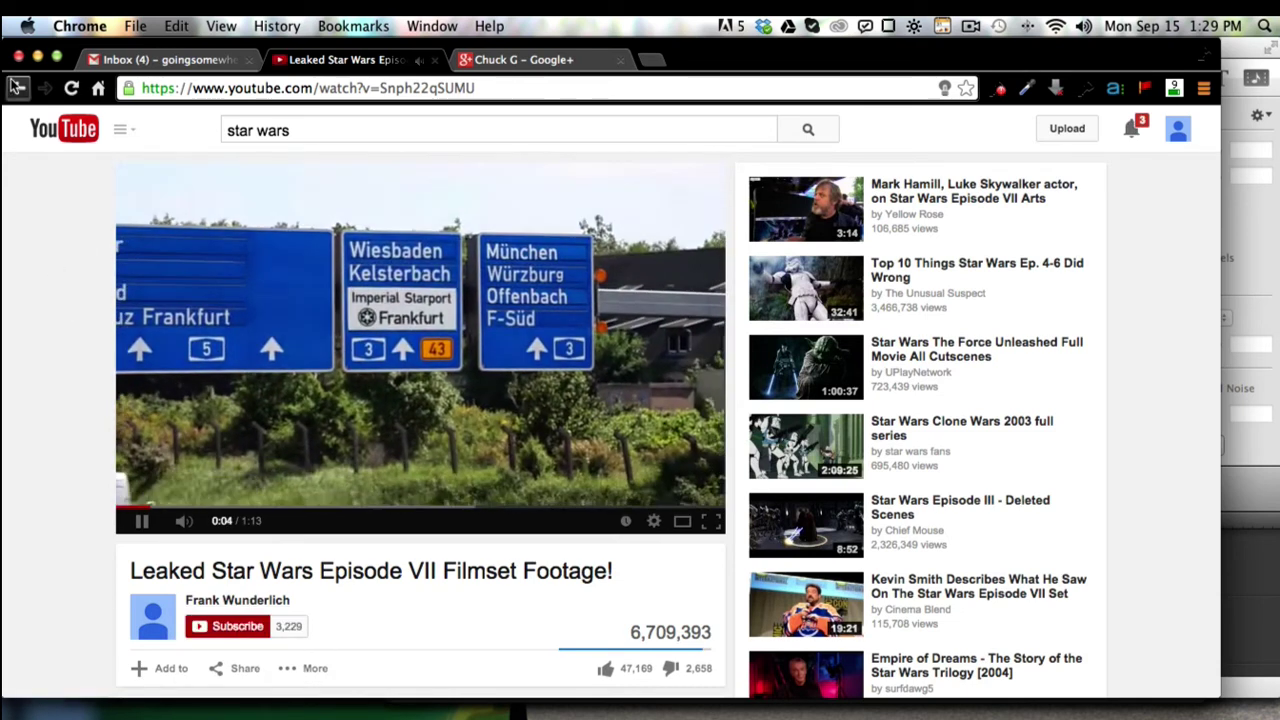
- Return to the star wars search results and subscribe to the channel behind "Star Wars: Original Trilogy - Epic Retrospective"
click(18, 88)
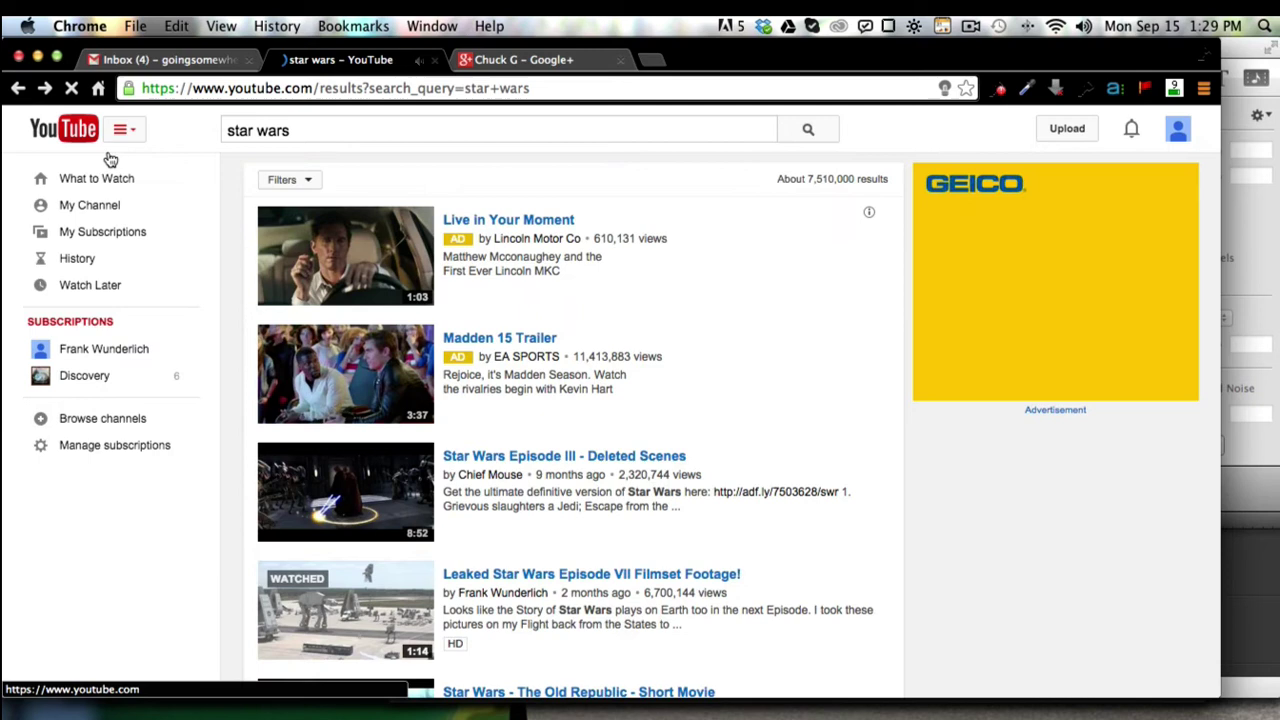
scroll(497, 545, down, 4)
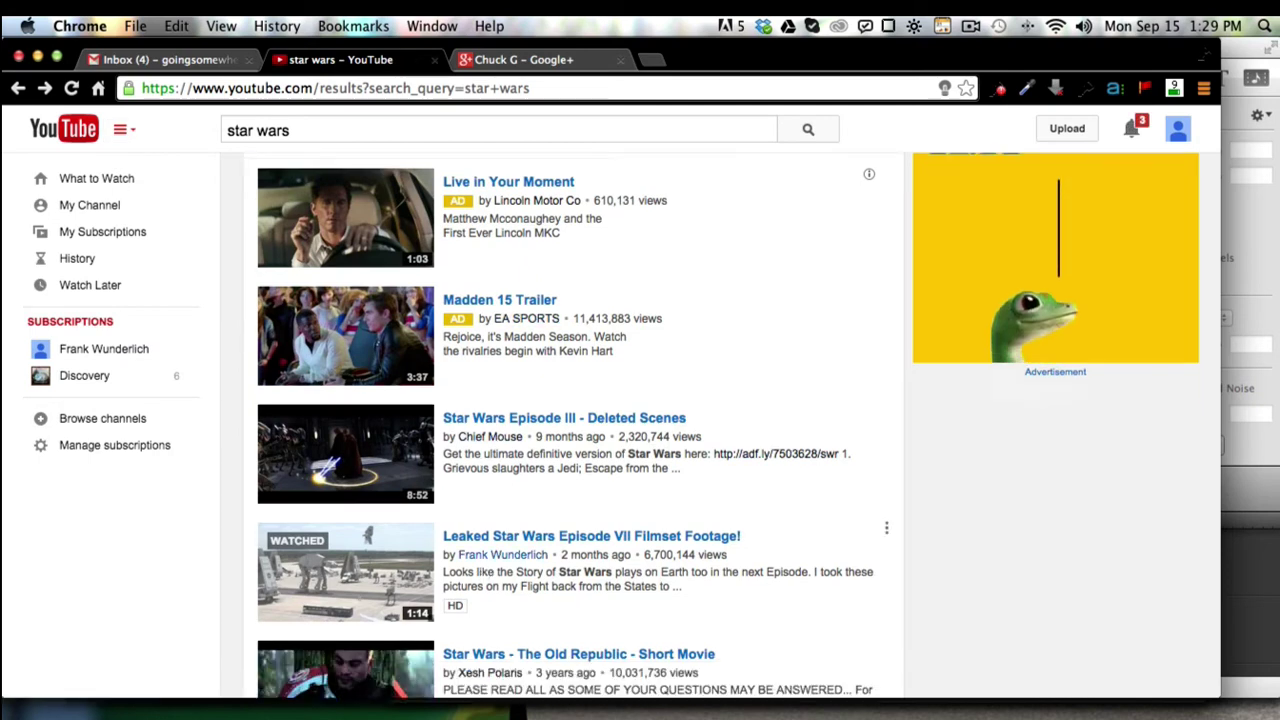
scroll(583, 676, down, 10)
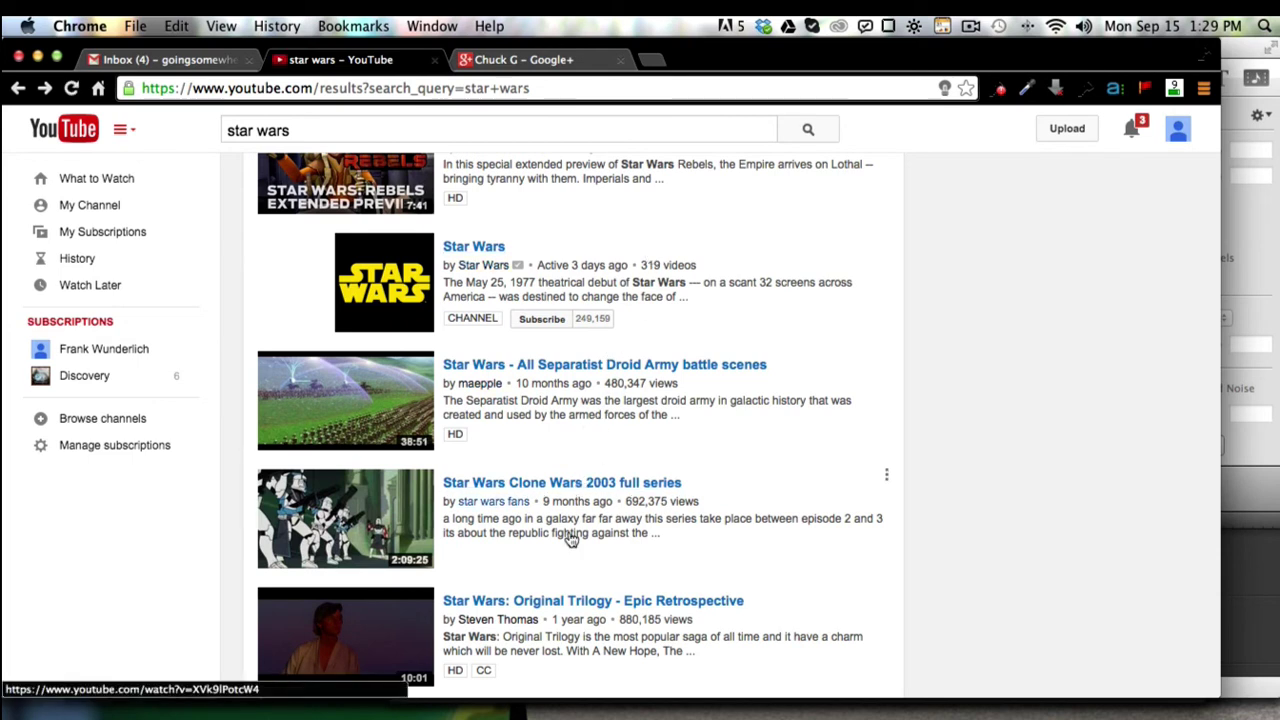
click(570, 609)
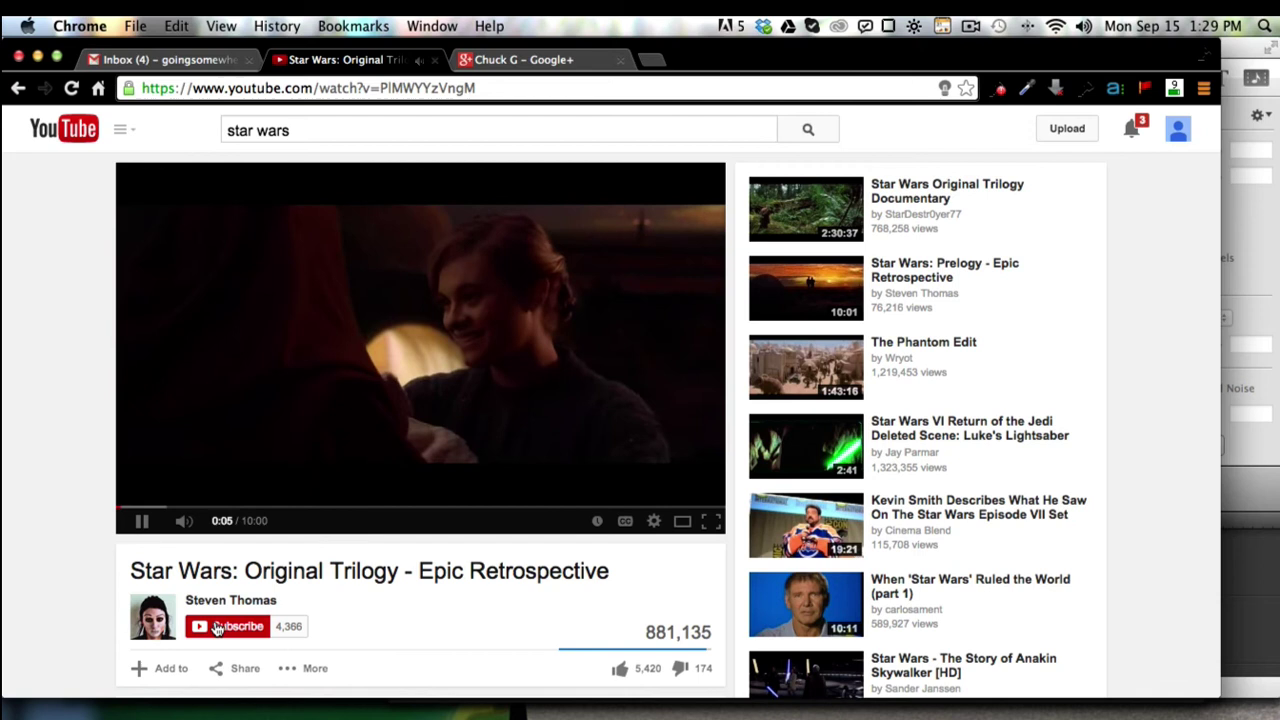
click(216, 628)
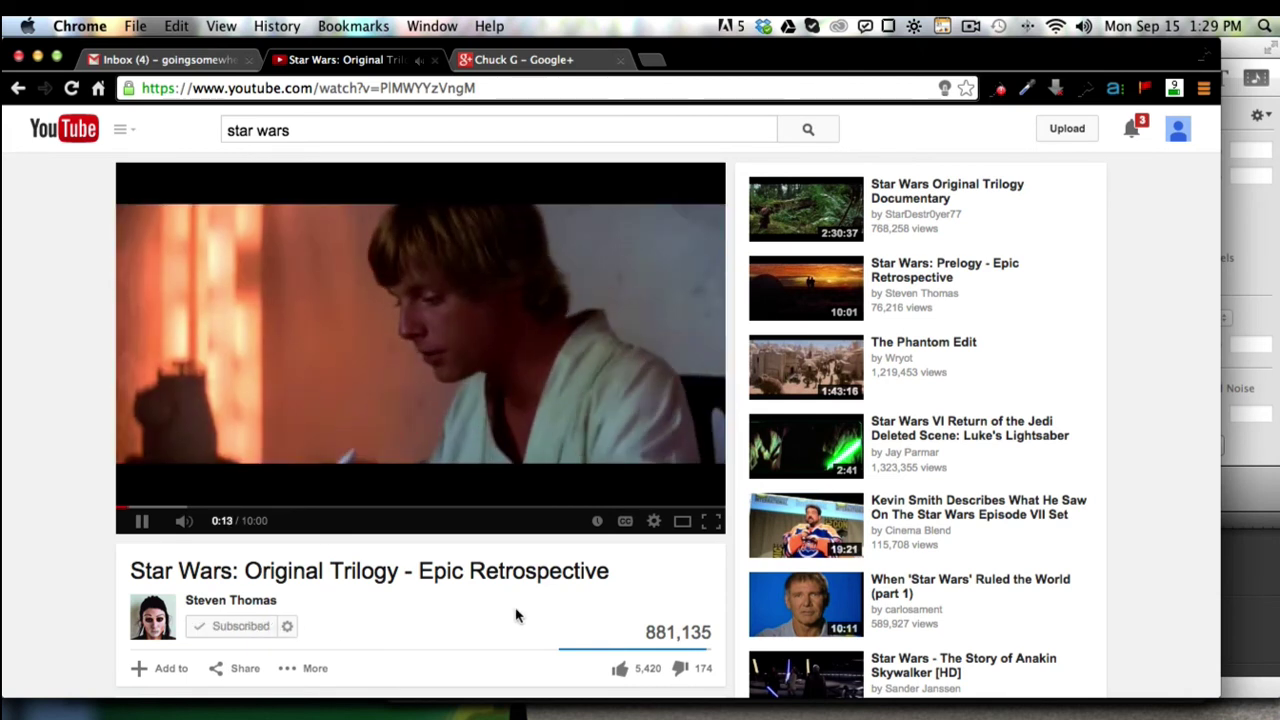
click(972, 27)
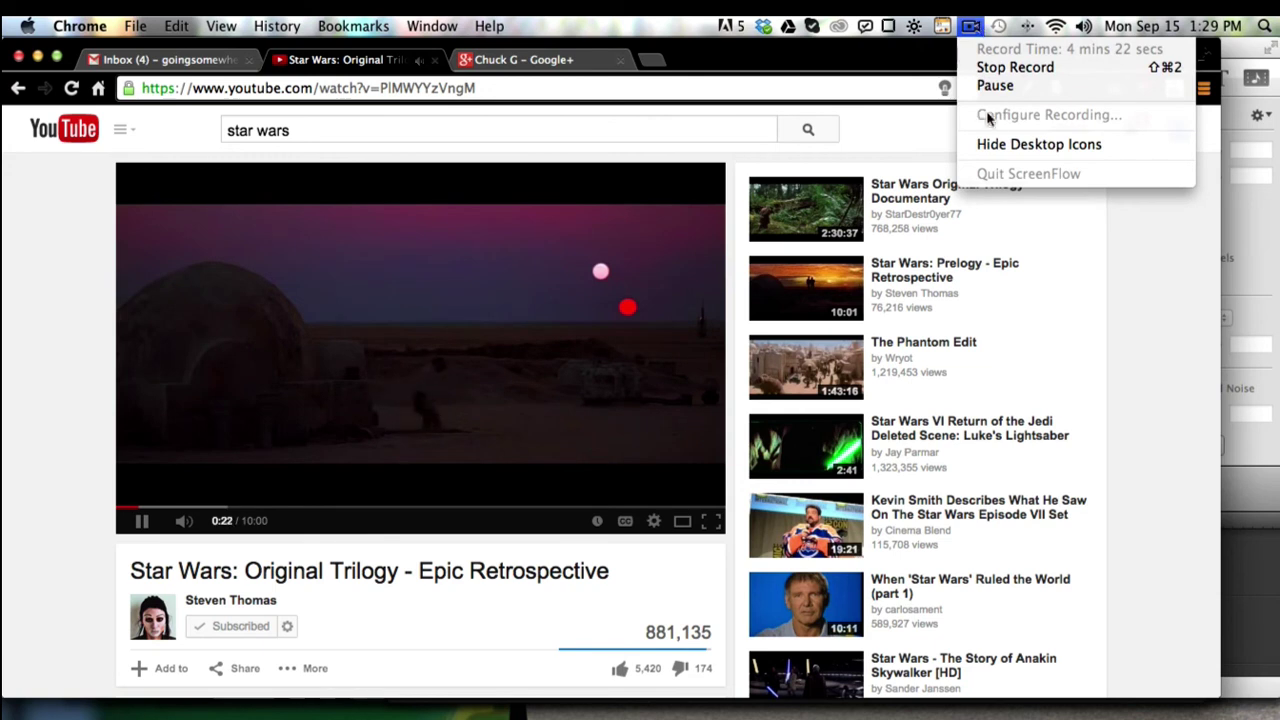
click(996, 82)
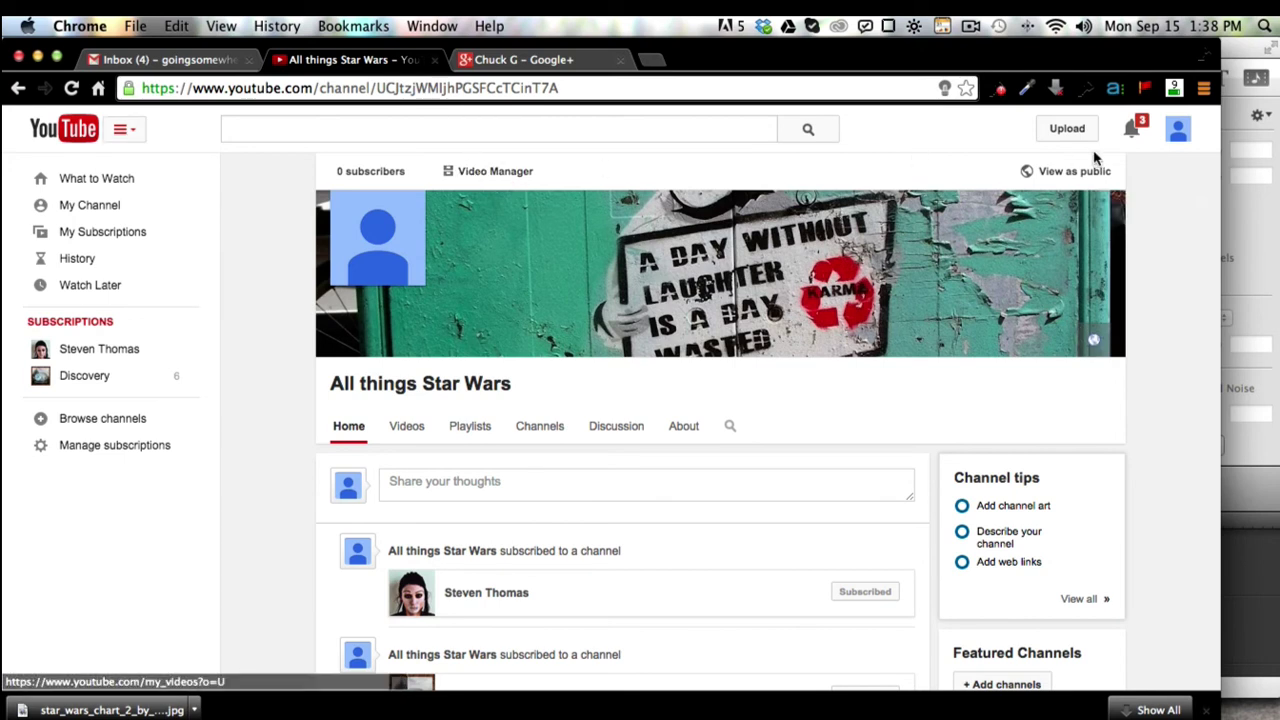
- Open the YouTube account settings and view the account's additional features and status
click(1177, 131)
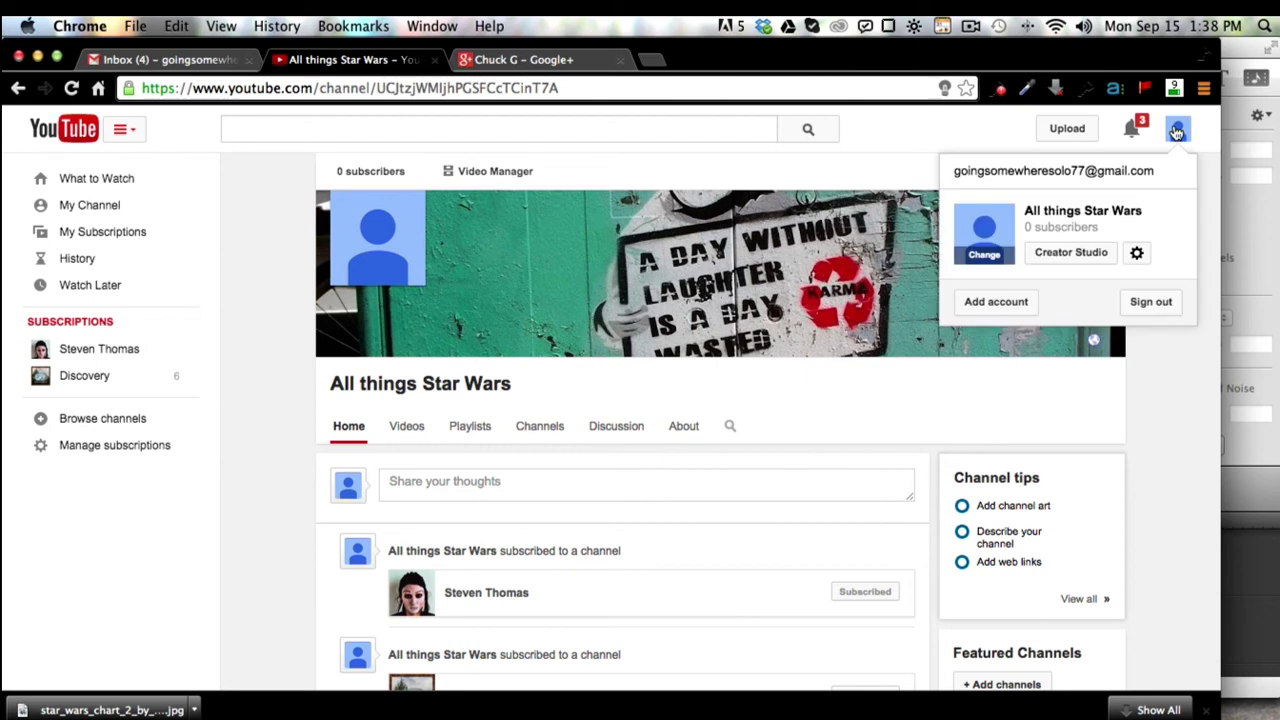
click(1136, 255)
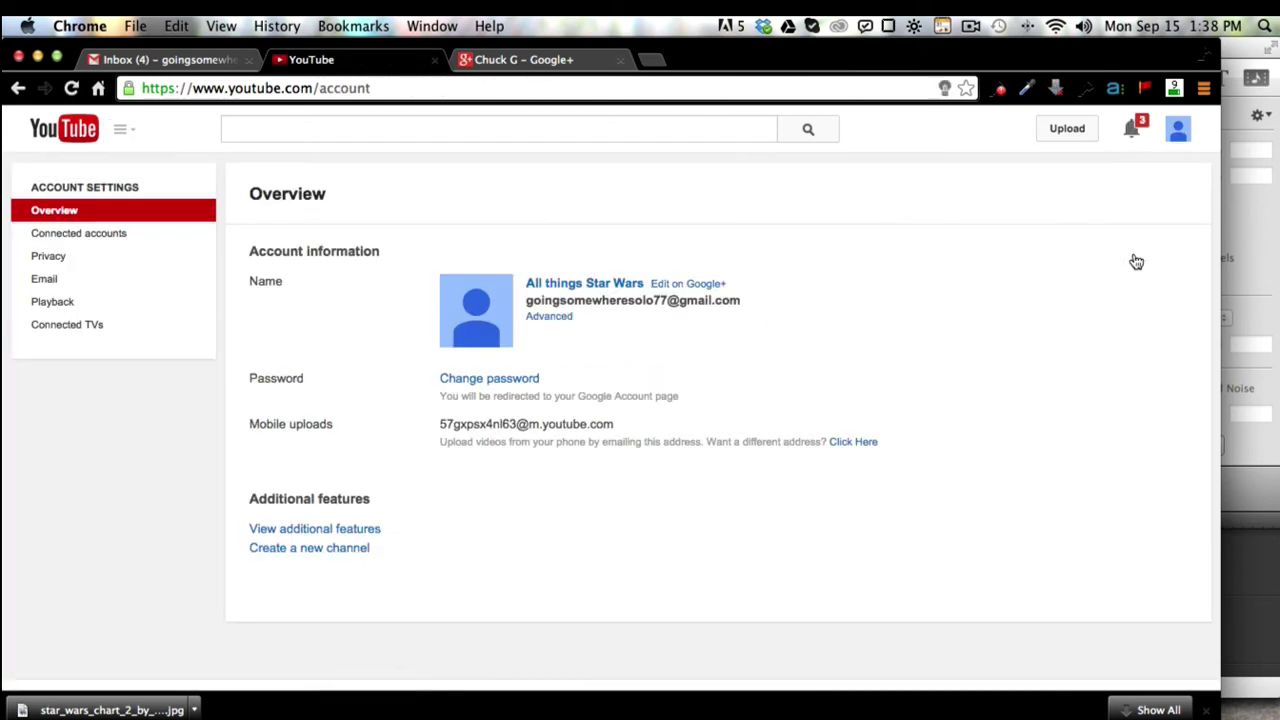
click(347, 533)
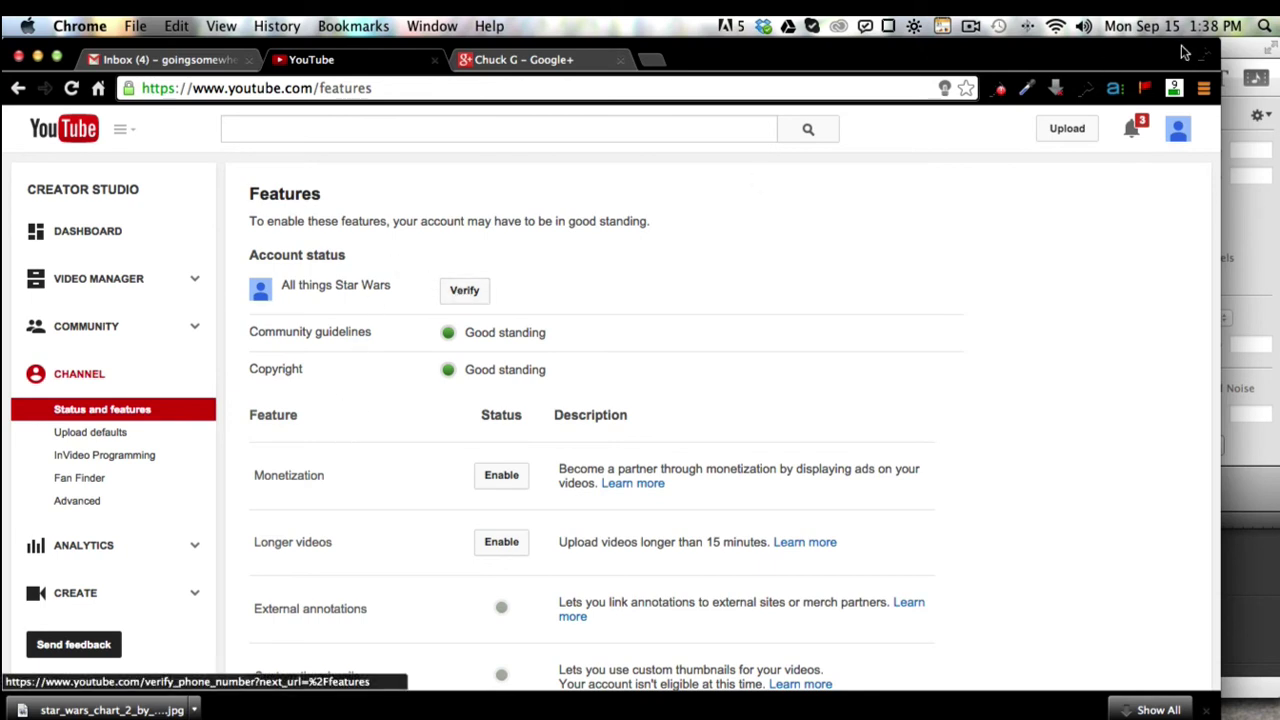
click(972, 27)
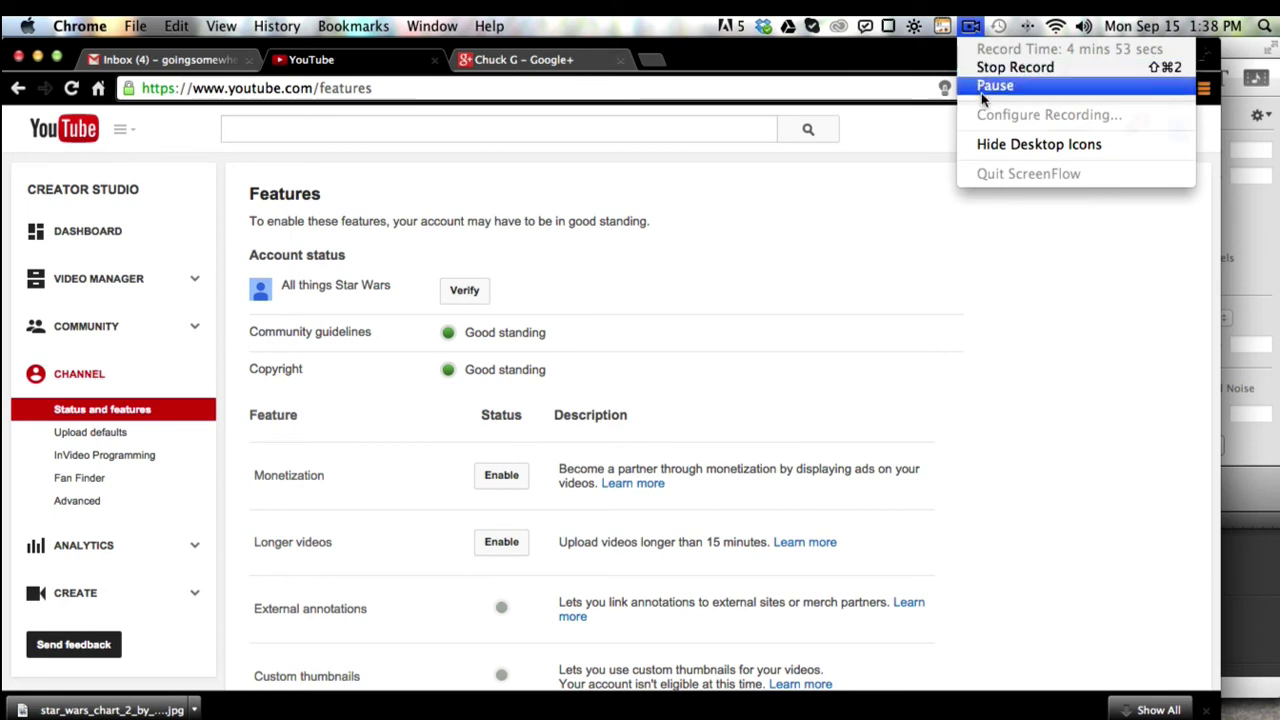
click(985, 86)
click(972, 27)
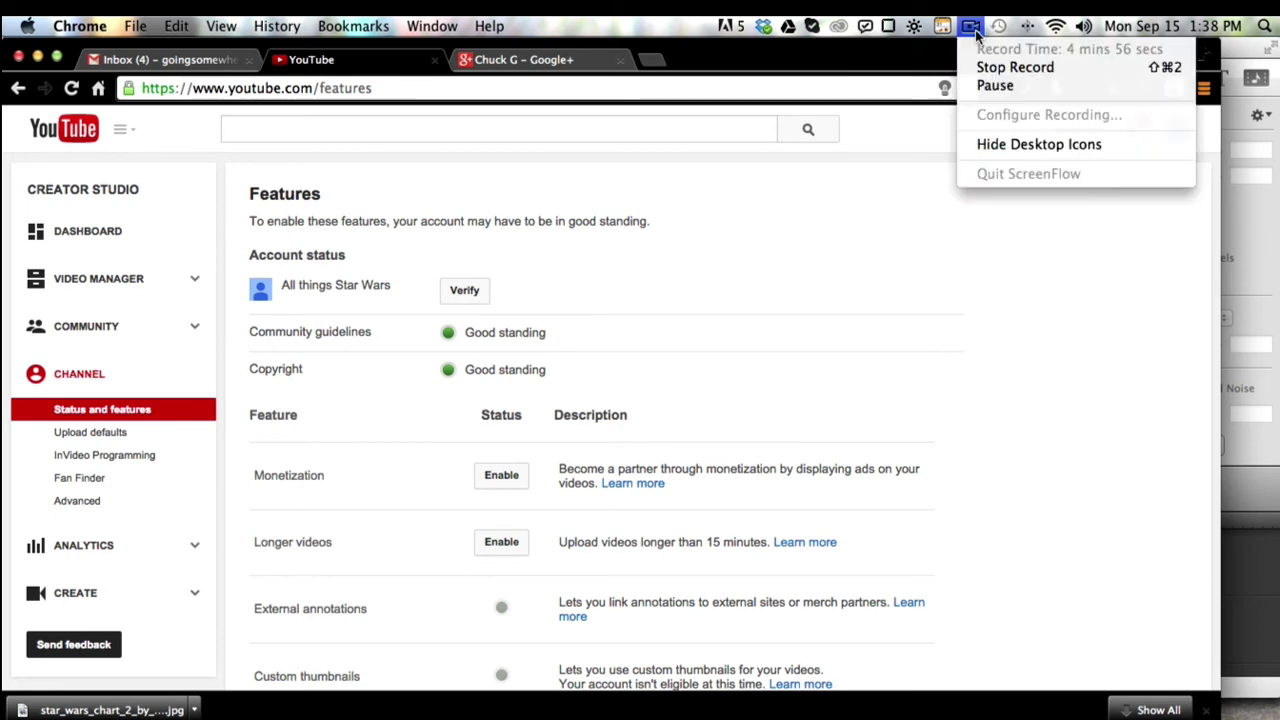
click(972, 86)
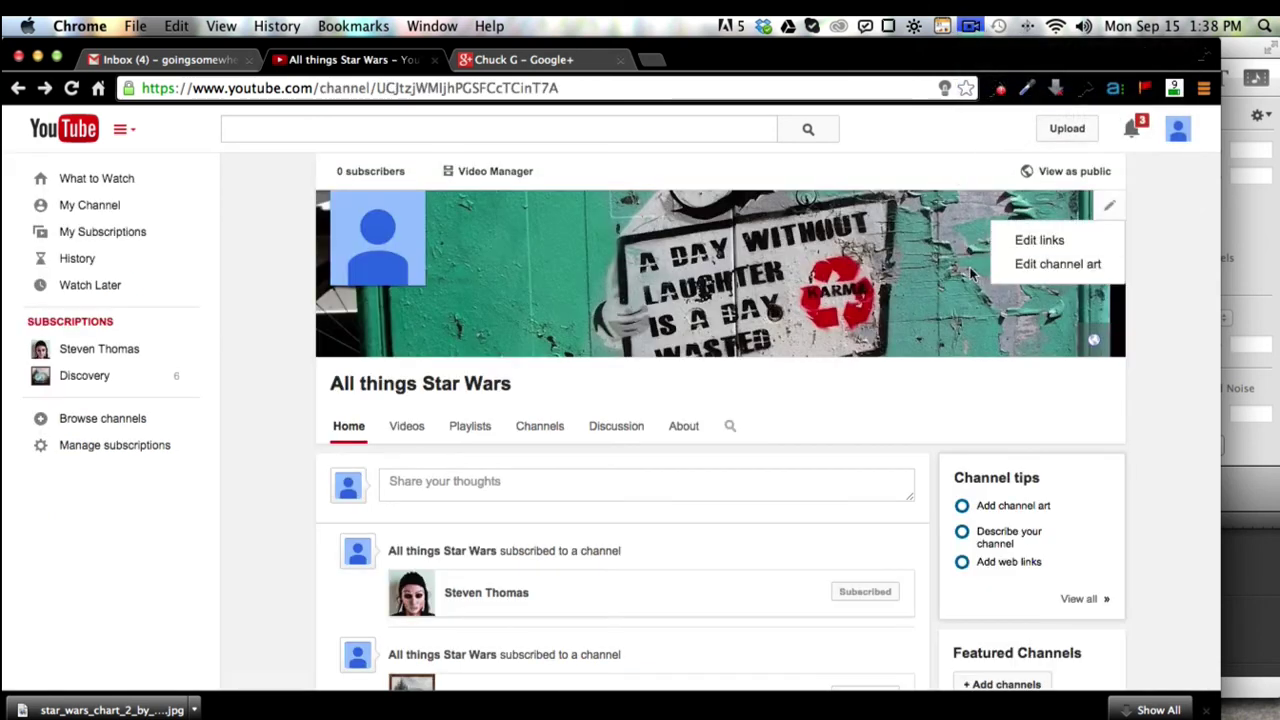
- Find star-wars-spacecraft-movie-1152x2048.jpg by searching the computer for "star wars" and set it as the channel art
click(1060, 266)
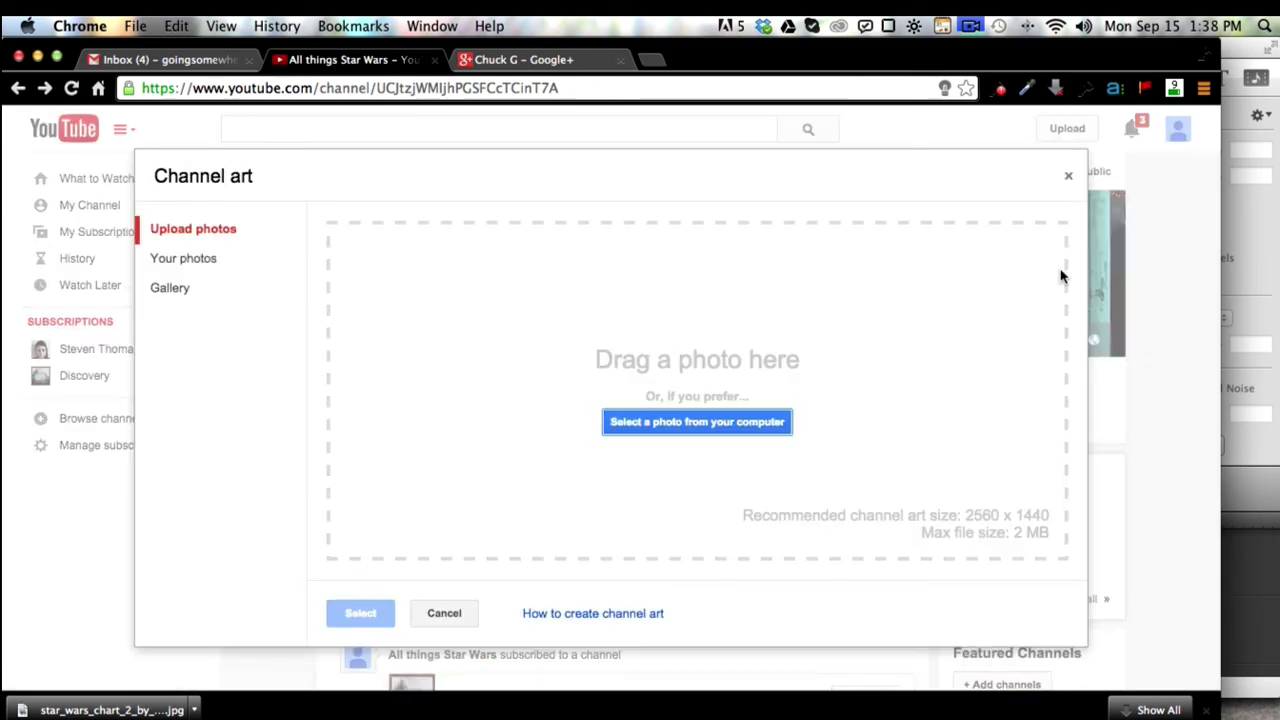
click(689, 424)
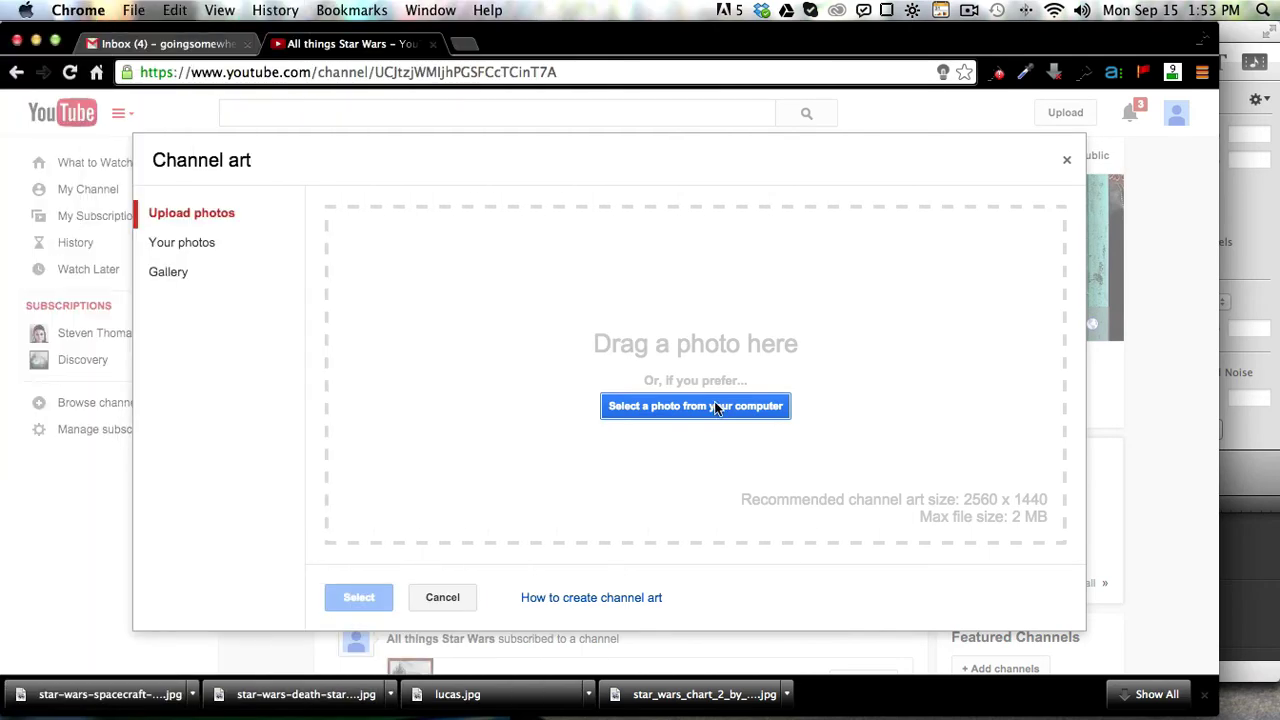
click(714, 408)
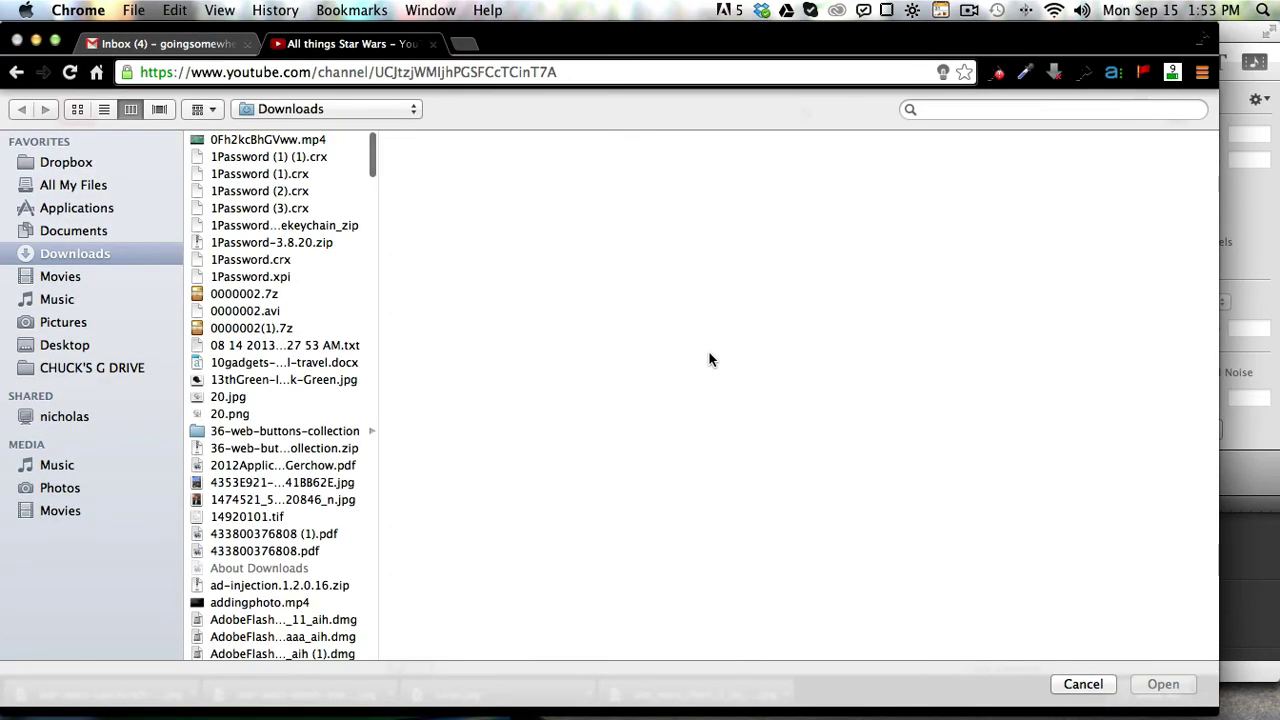
click(1147, 109)
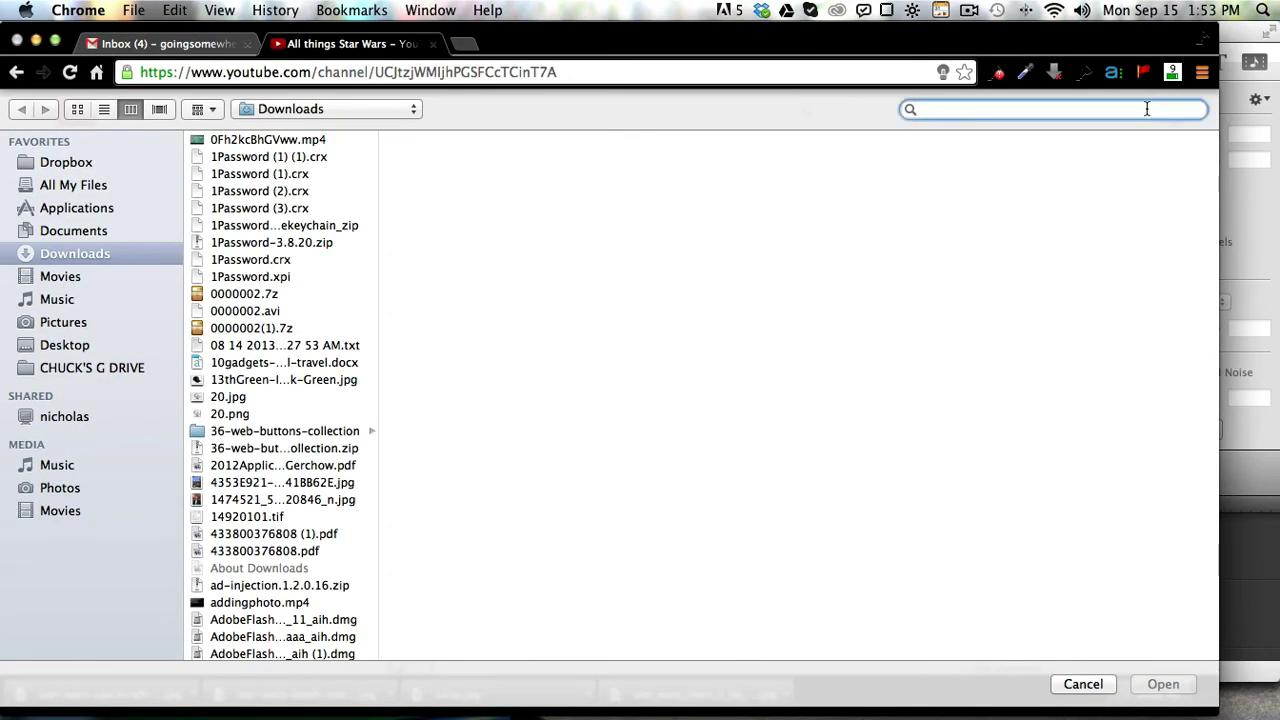
text(star)
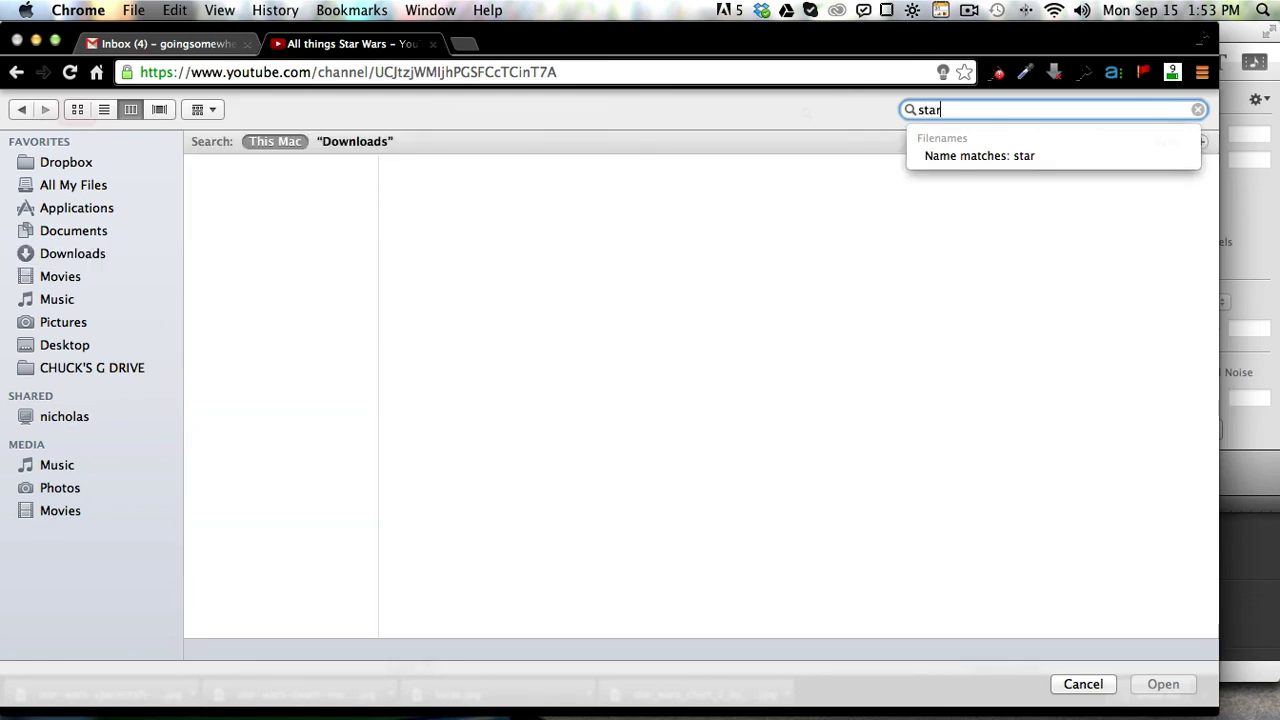
text( wars)
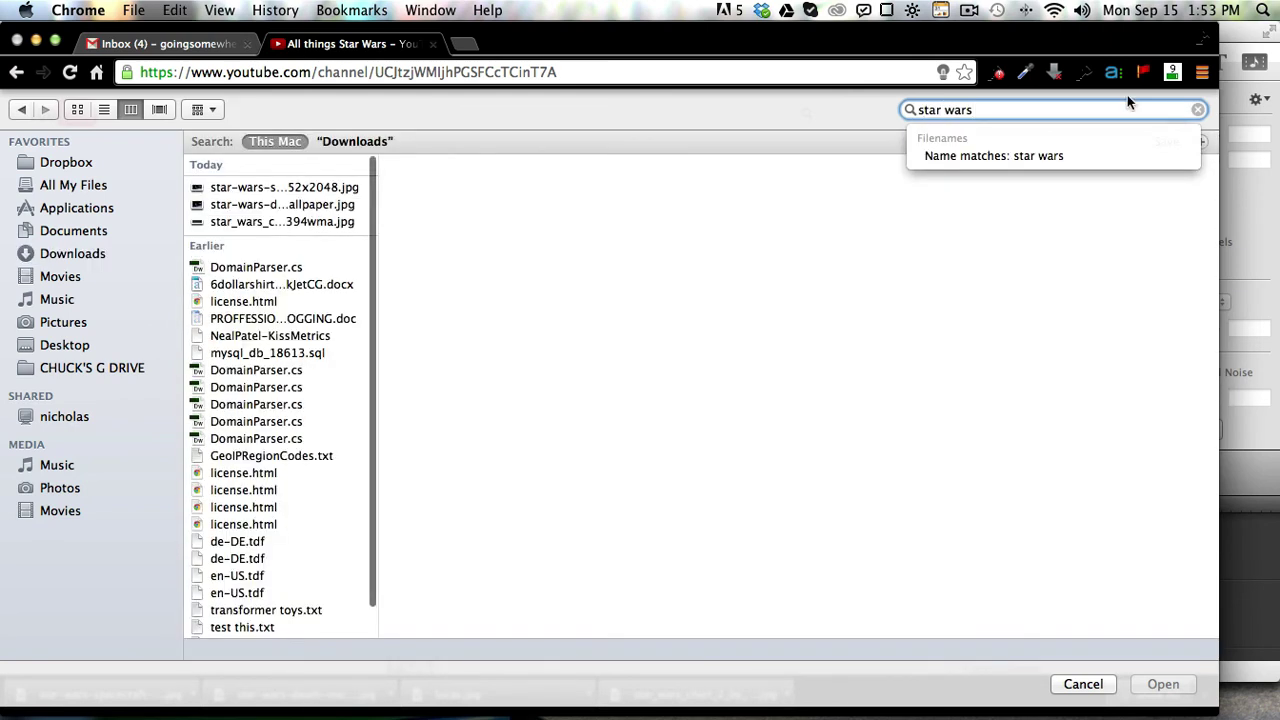
click(306, 194)
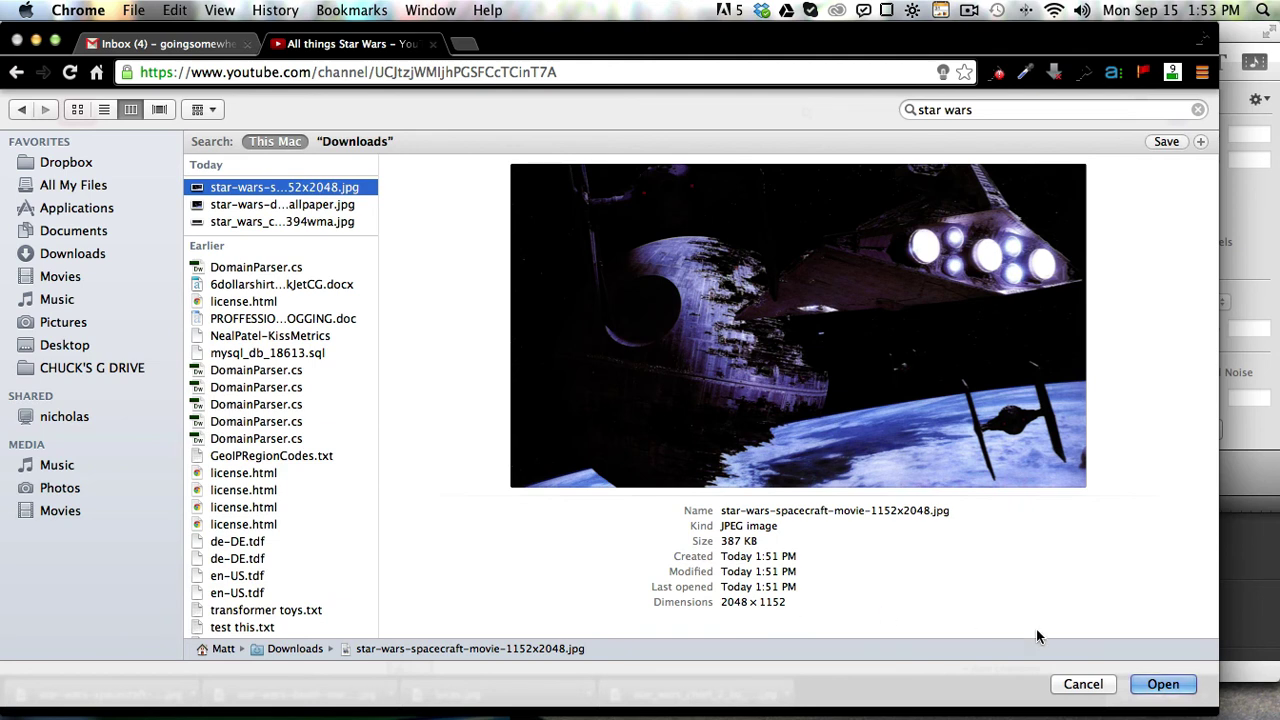
click(1152, 690)
key(Return)
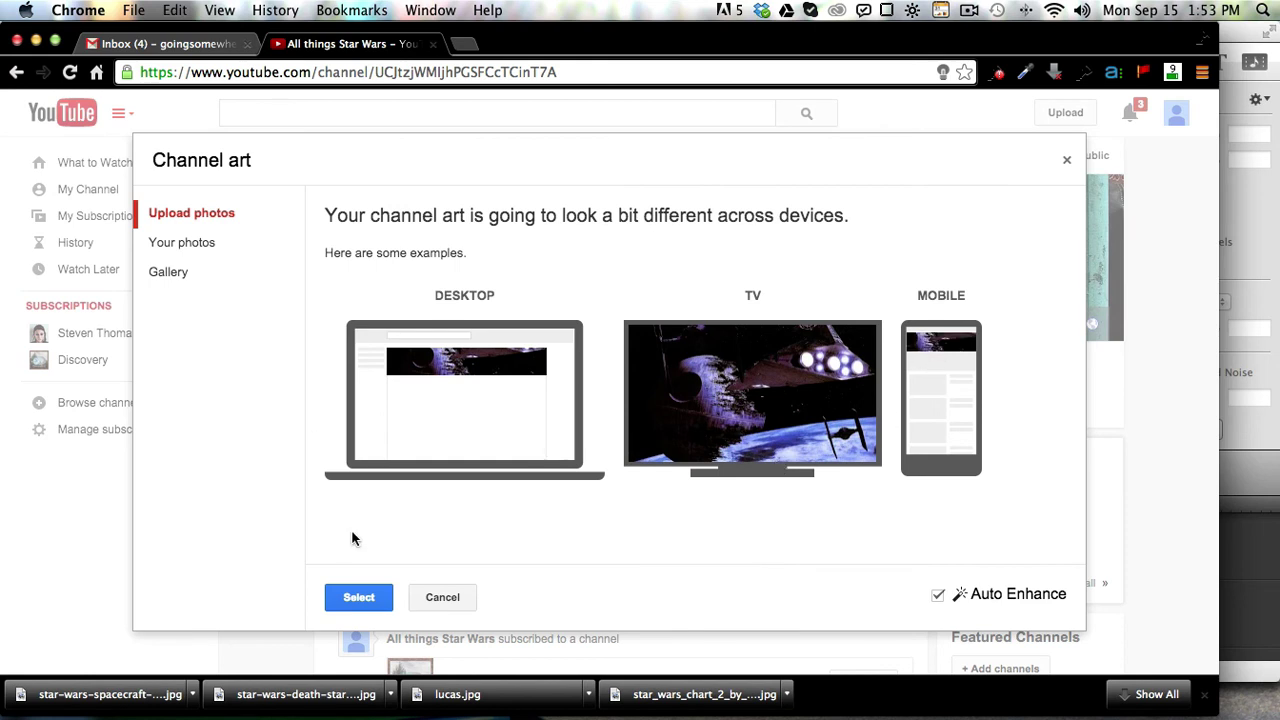
click(356, 598)
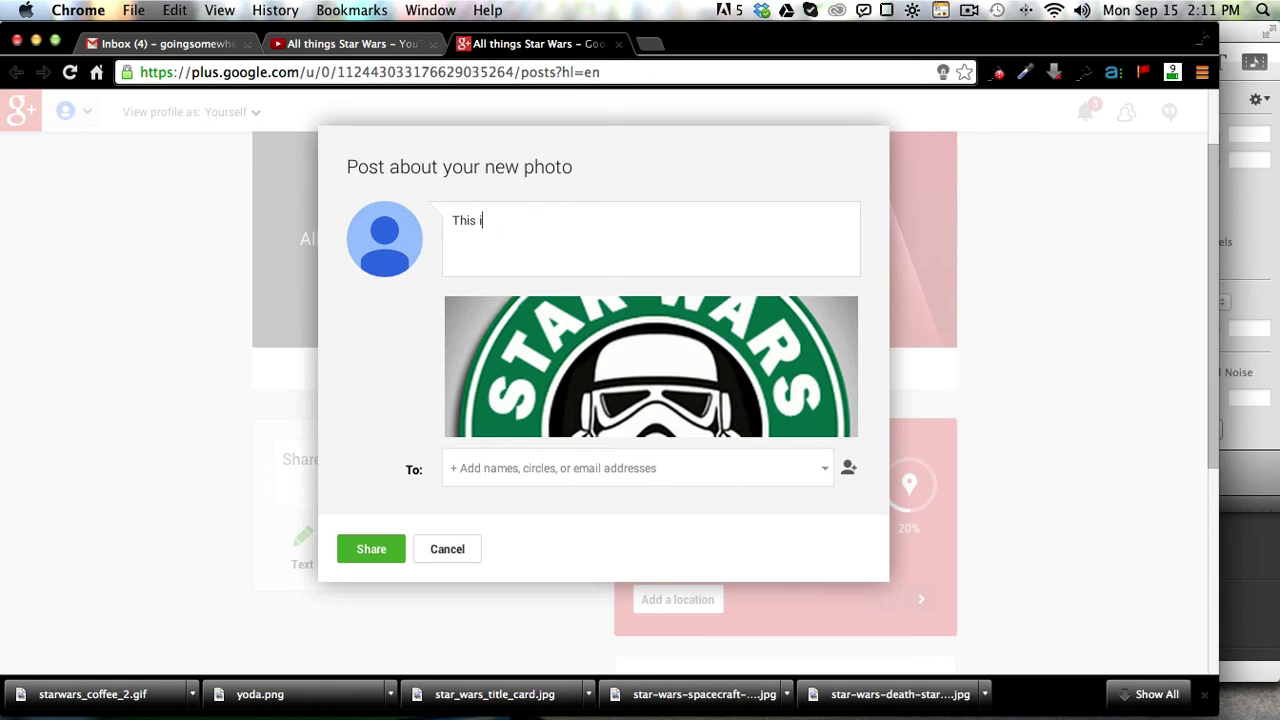
- Write "What a really cool infusion of Star wars and Starbuck's coffee" as the text of the Google+ post about the new photo
text(What a really)
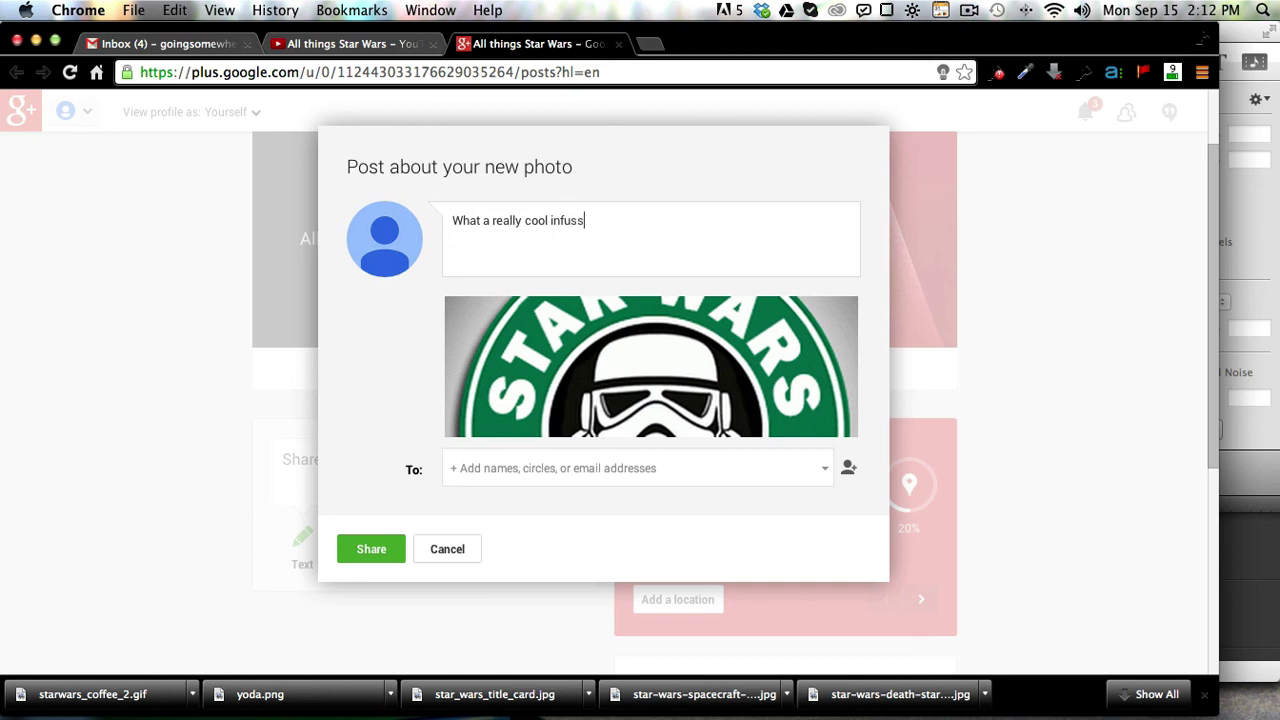
text(cool infussion)
key(BackSpace)
key(BackSpace)
key(BackSpace)
key(BackSpace)
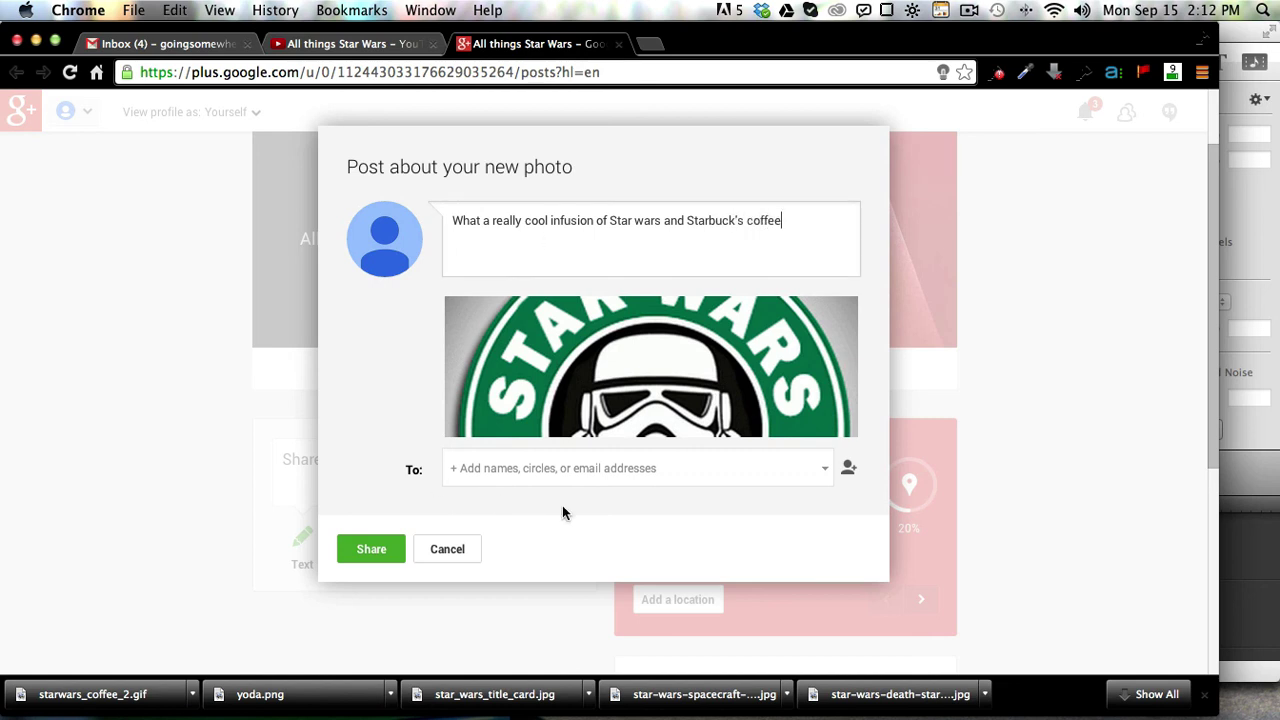
- Share the new photo post with Public, and return to My Channel on YouTube
click(385, 550)
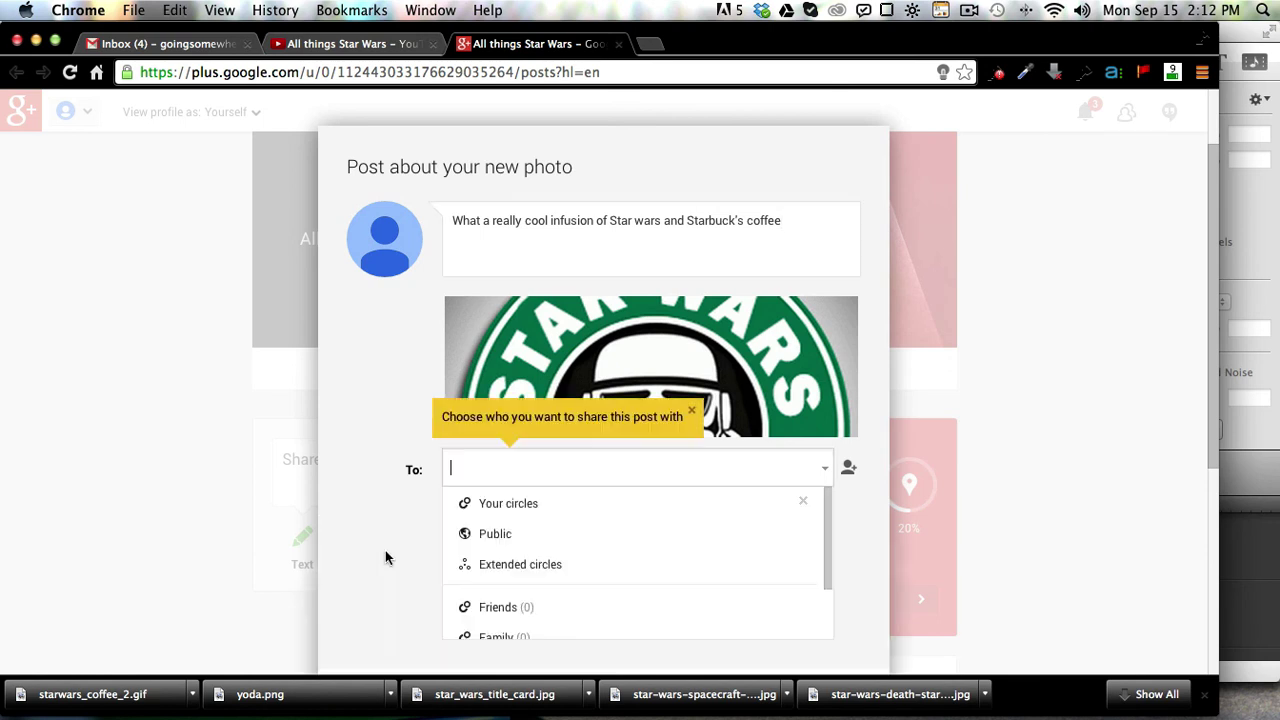
click(518, 533)
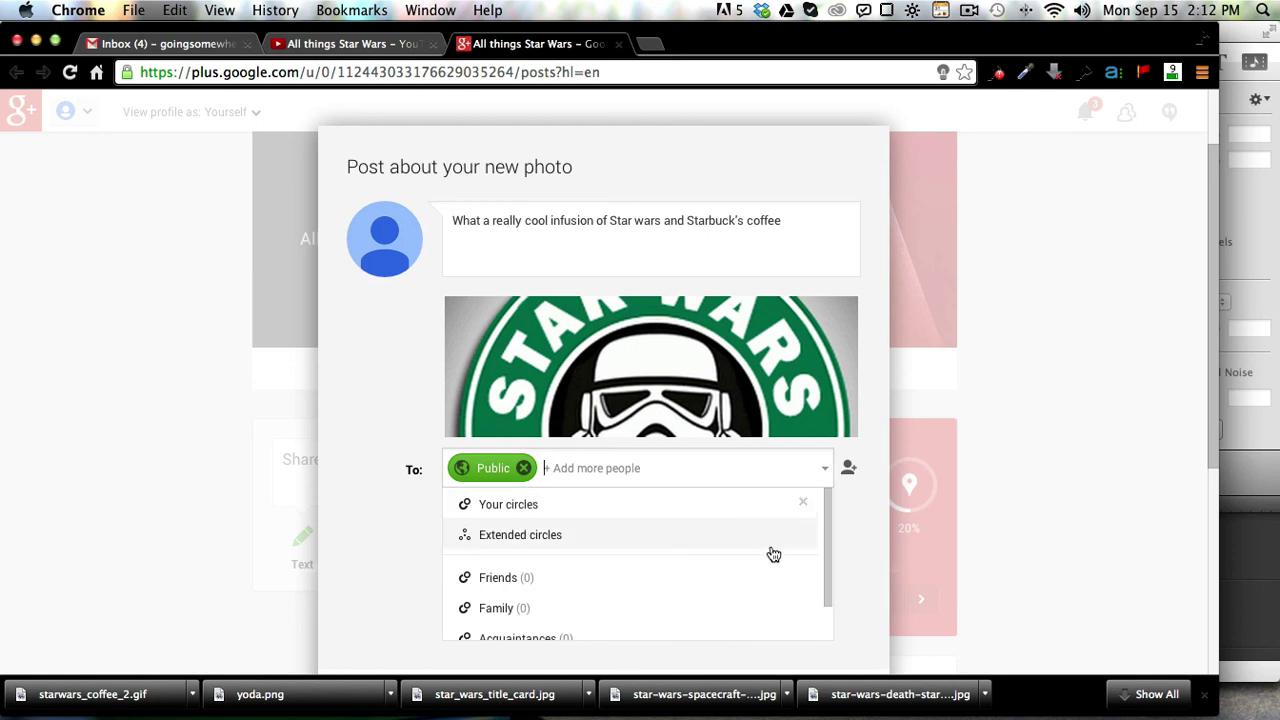
key(Down)
key(Down)
key(Down)
key(Down)
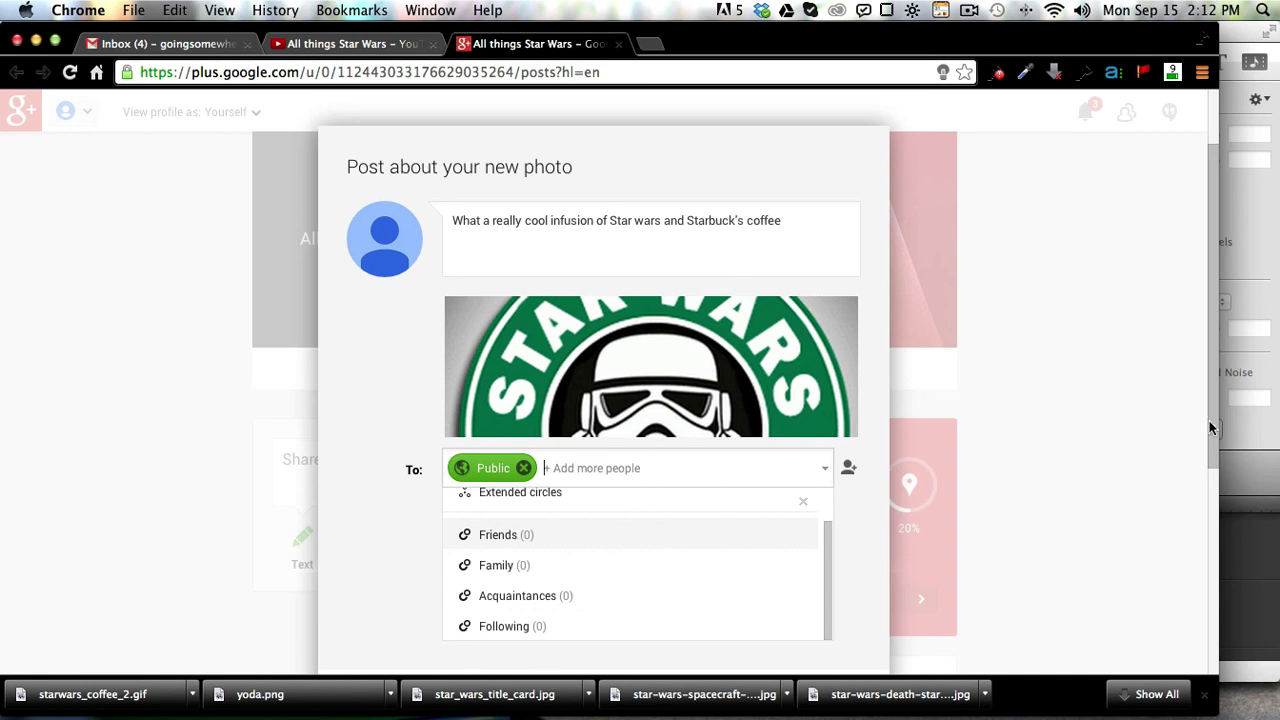
drag(1214, 427, 1216, 561)
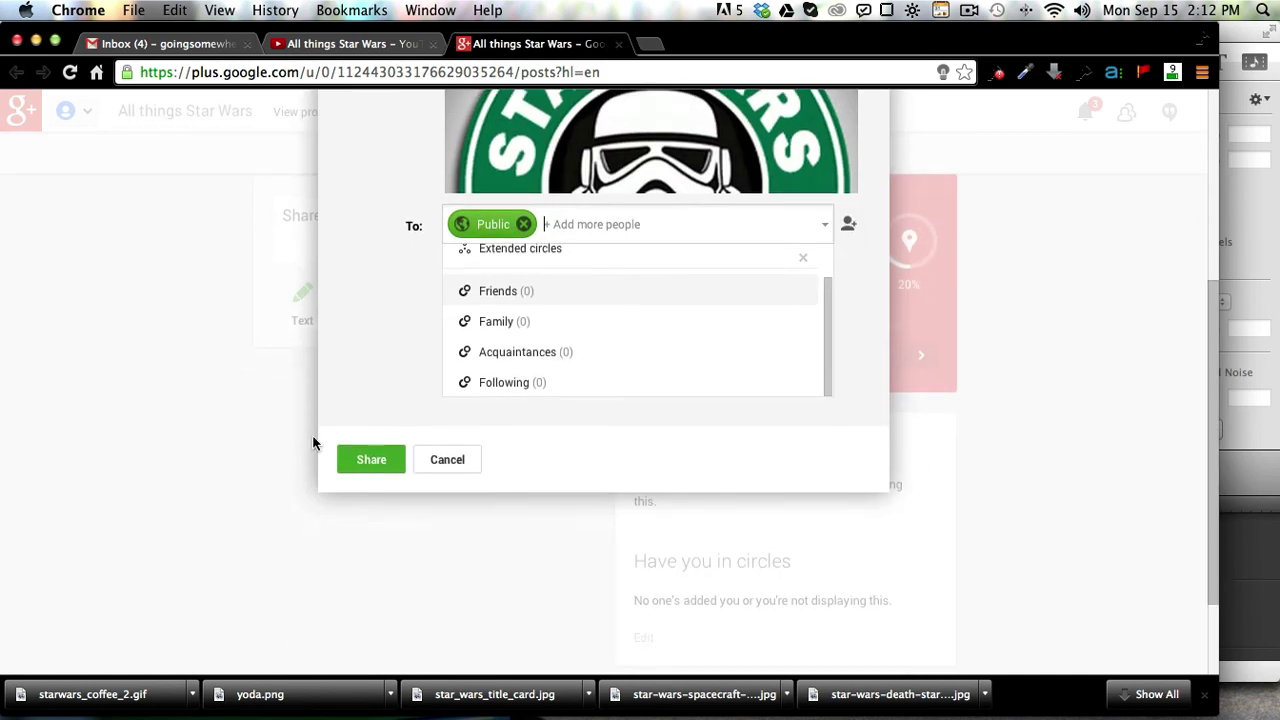
click(352, 464)
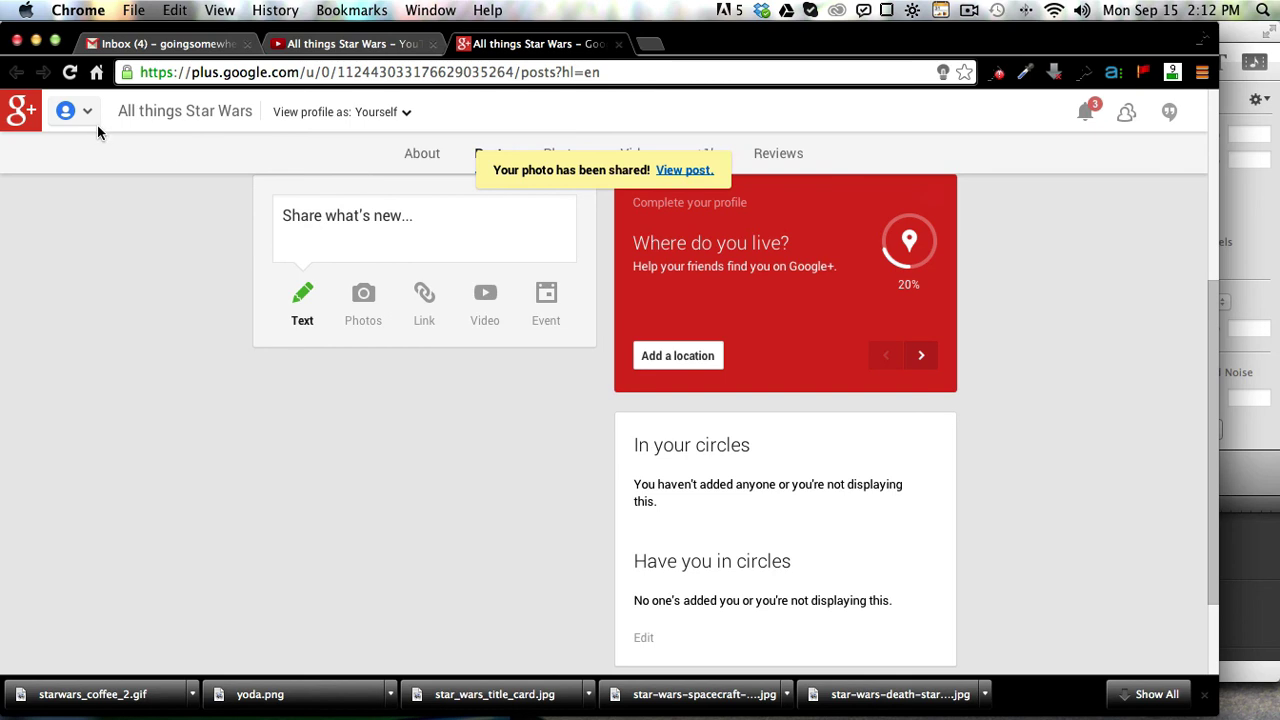
click(404, 44)
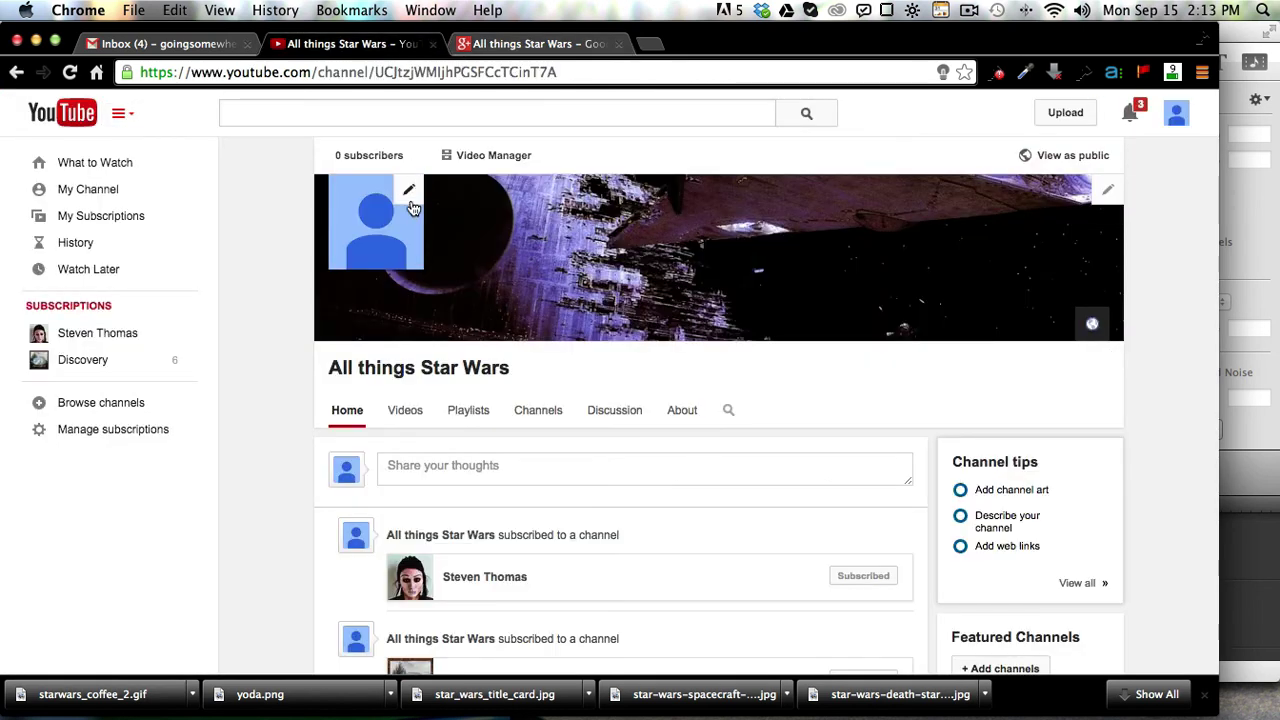
click(94, 193)
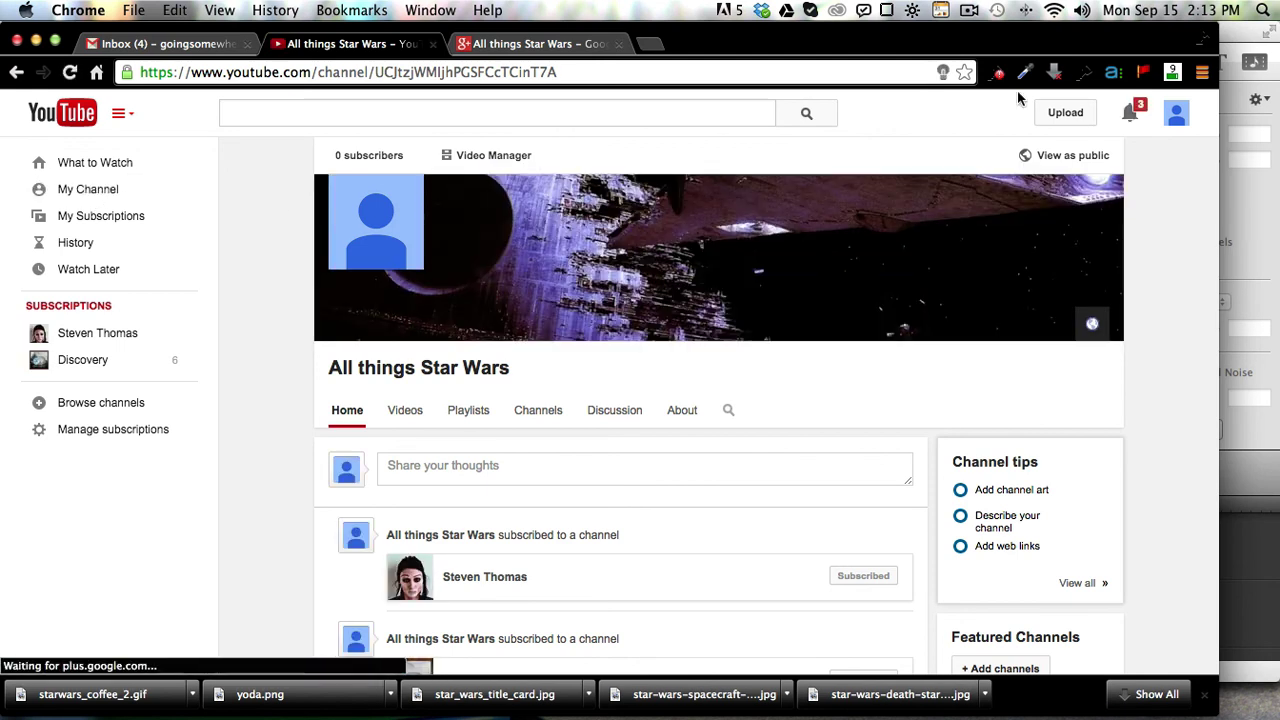
click(972, 12)
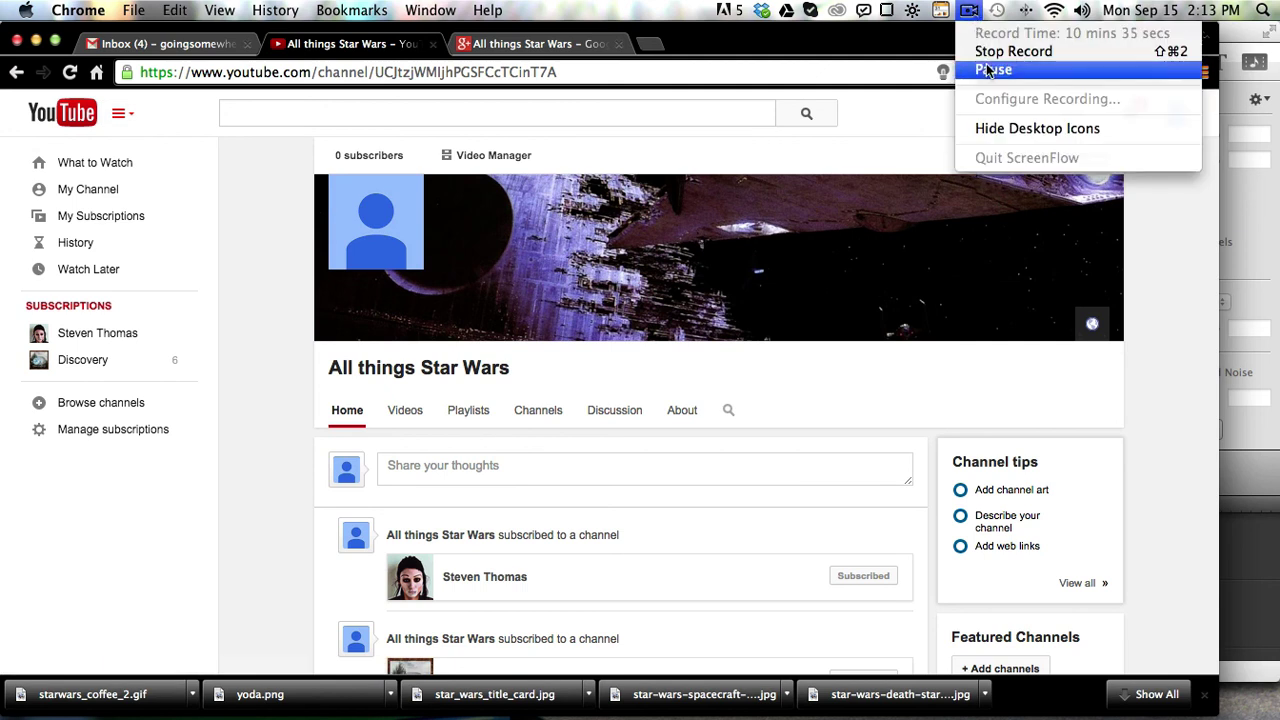
click(991, 69)
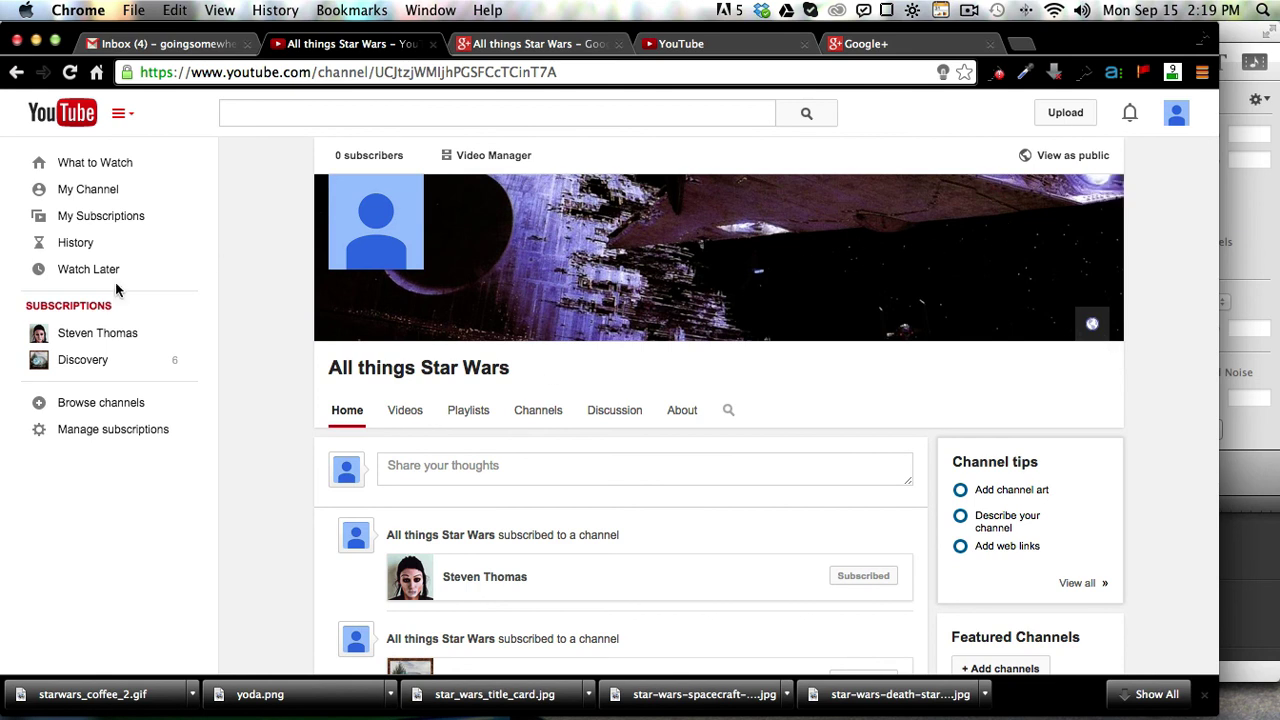
- Review My Subscriptions and the videos and playlists of the subscribed Epic Retrospective channel, and go back to My Channel
click(151, 227)
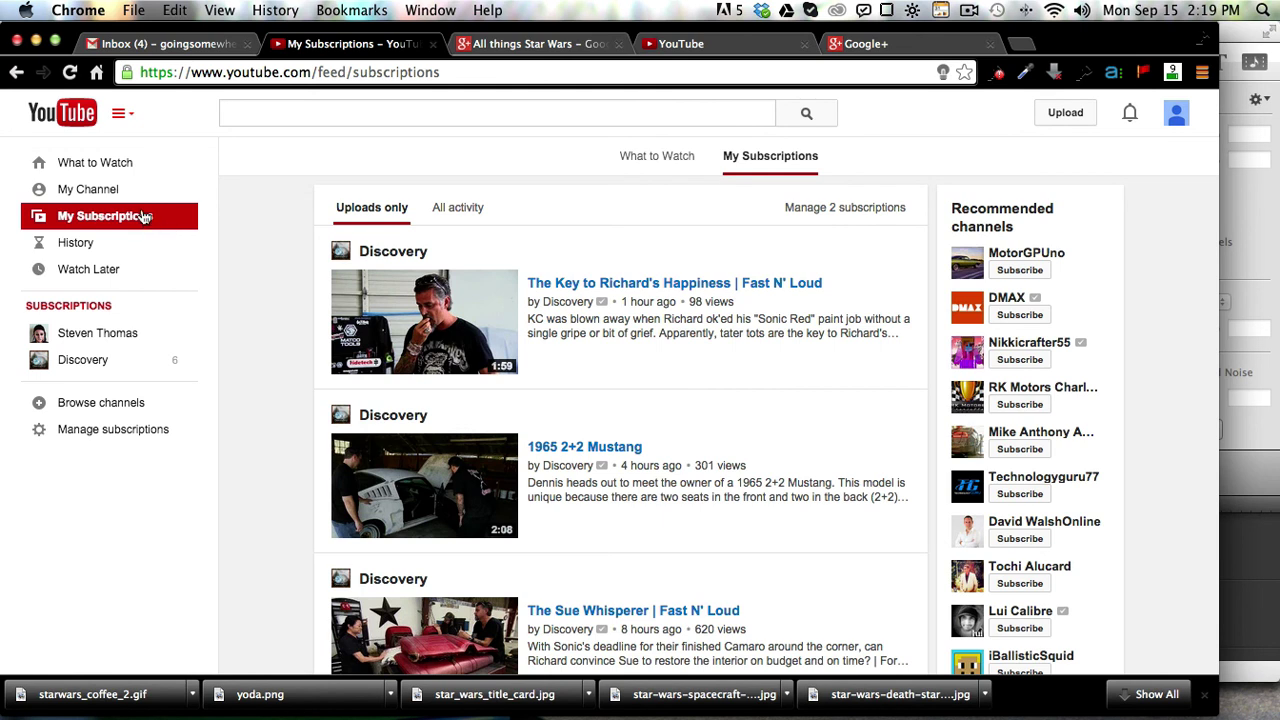
click(88, 343)
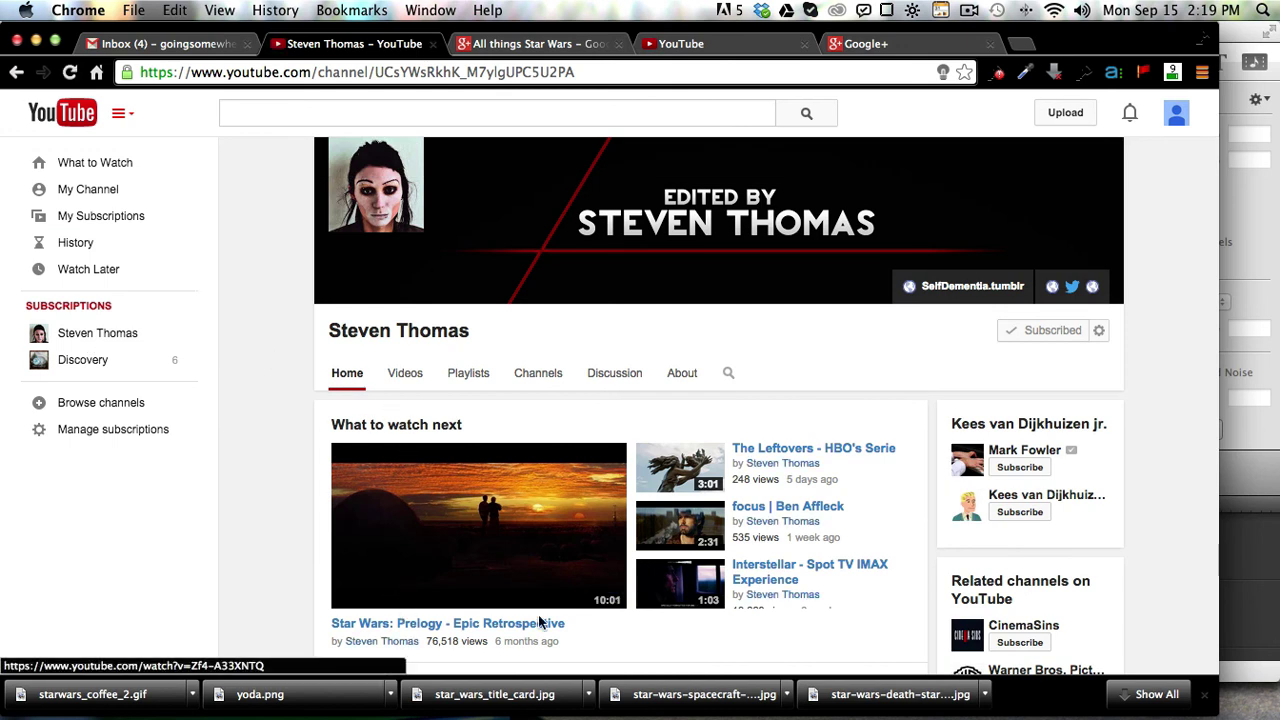
scroll(743, 625, down, 5)
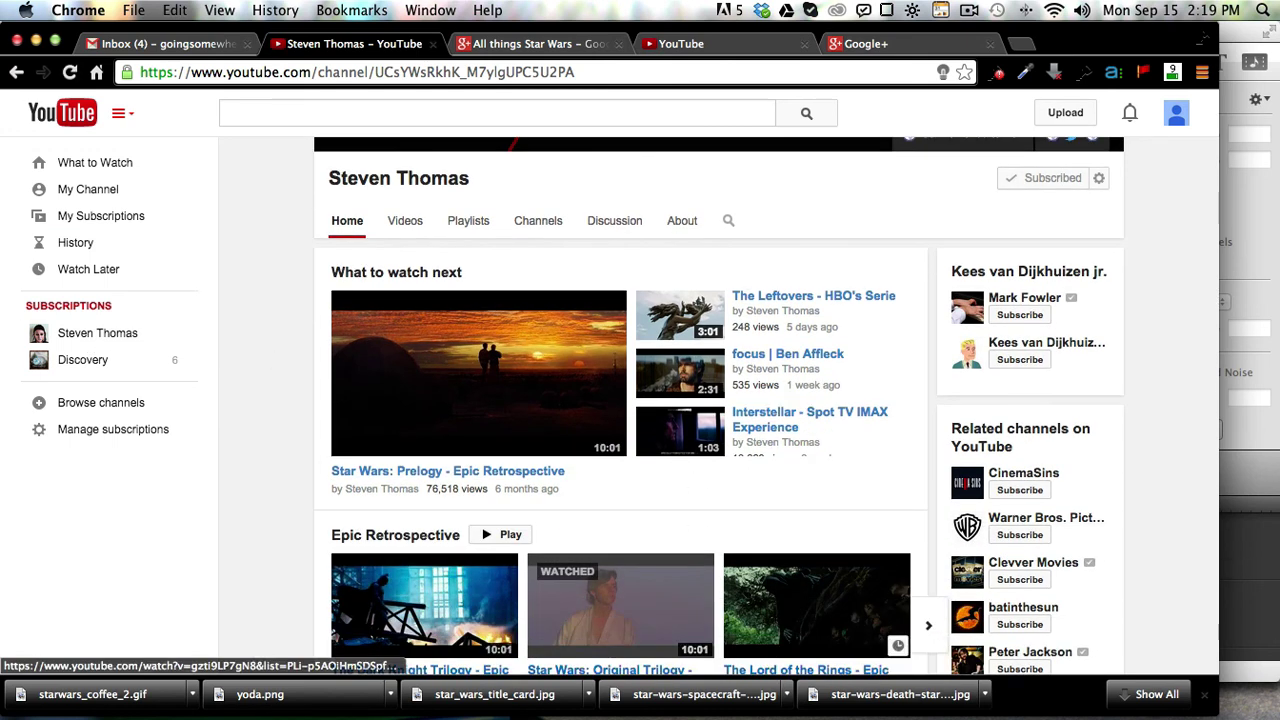
scroll(760, 630, down, 7)
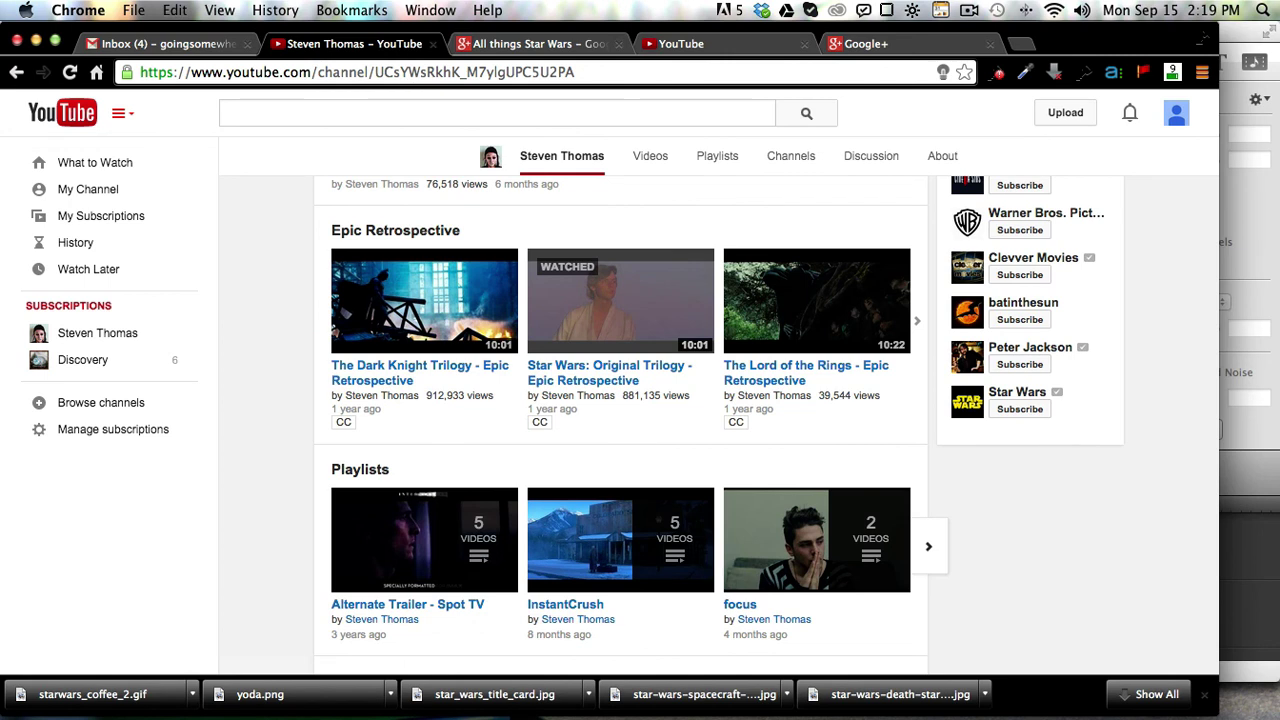
scroll(620, 420, up, 12)
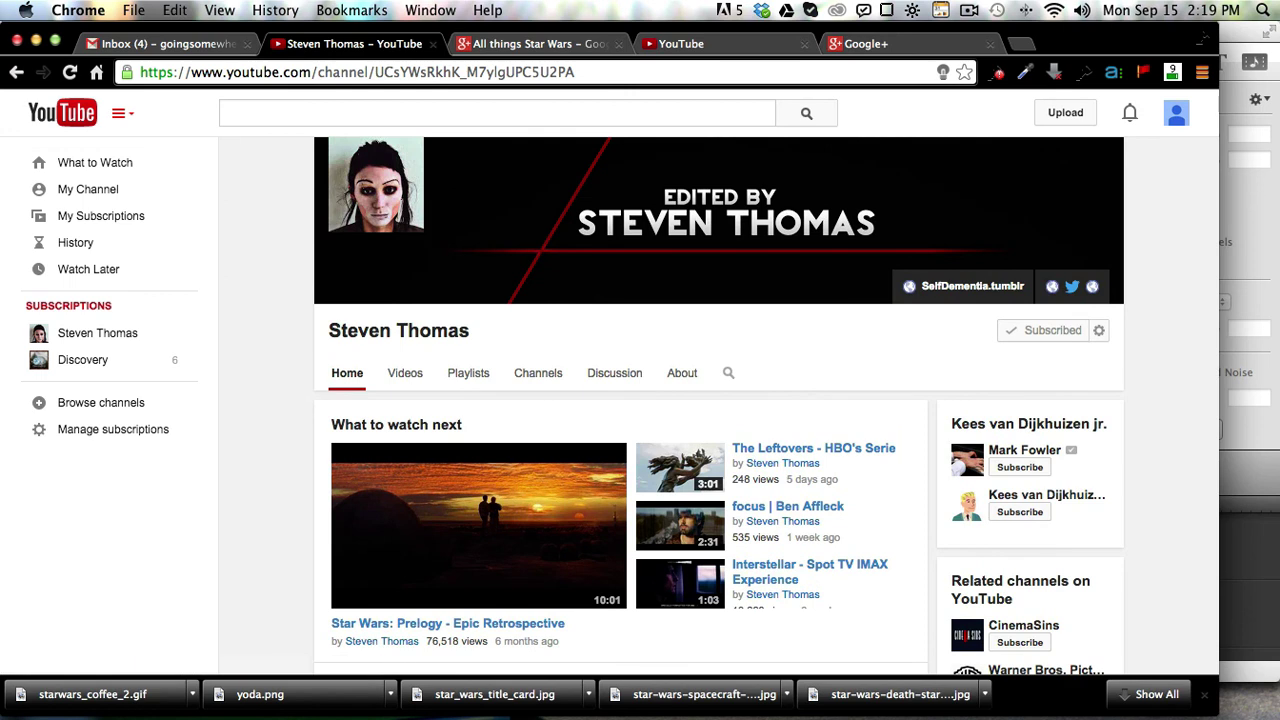
click(90, 189)
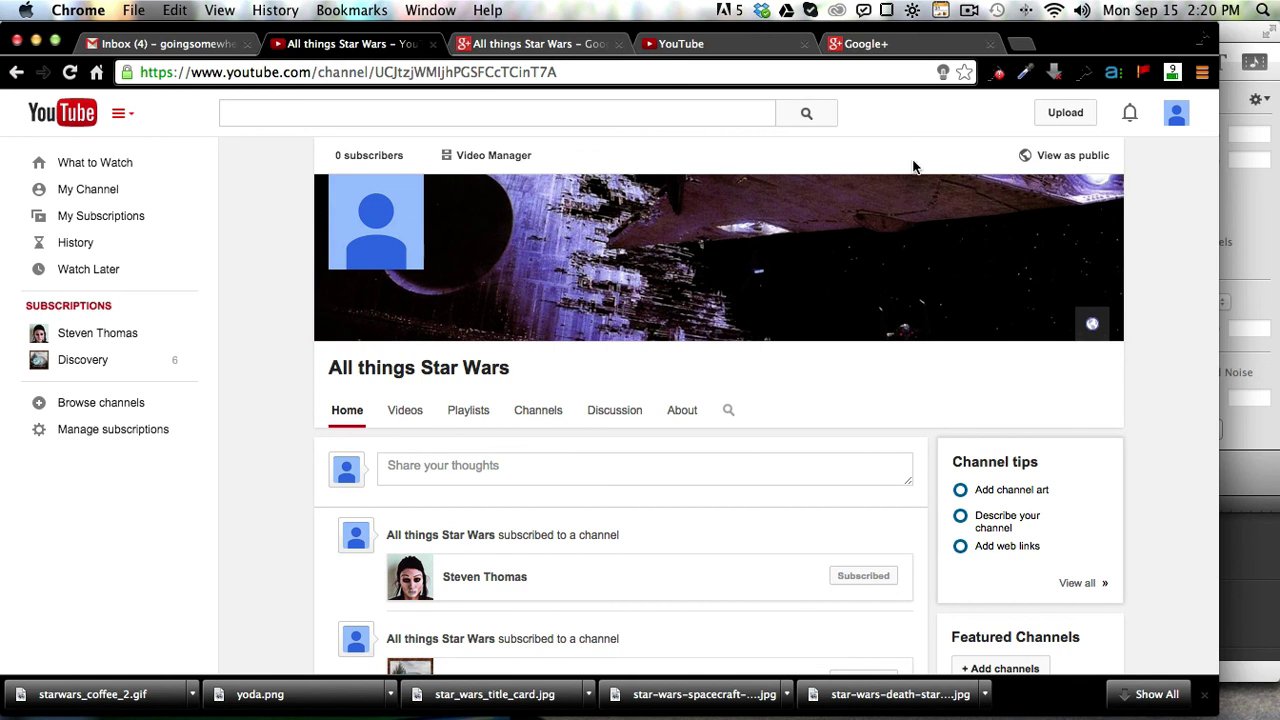
click(971, 11)
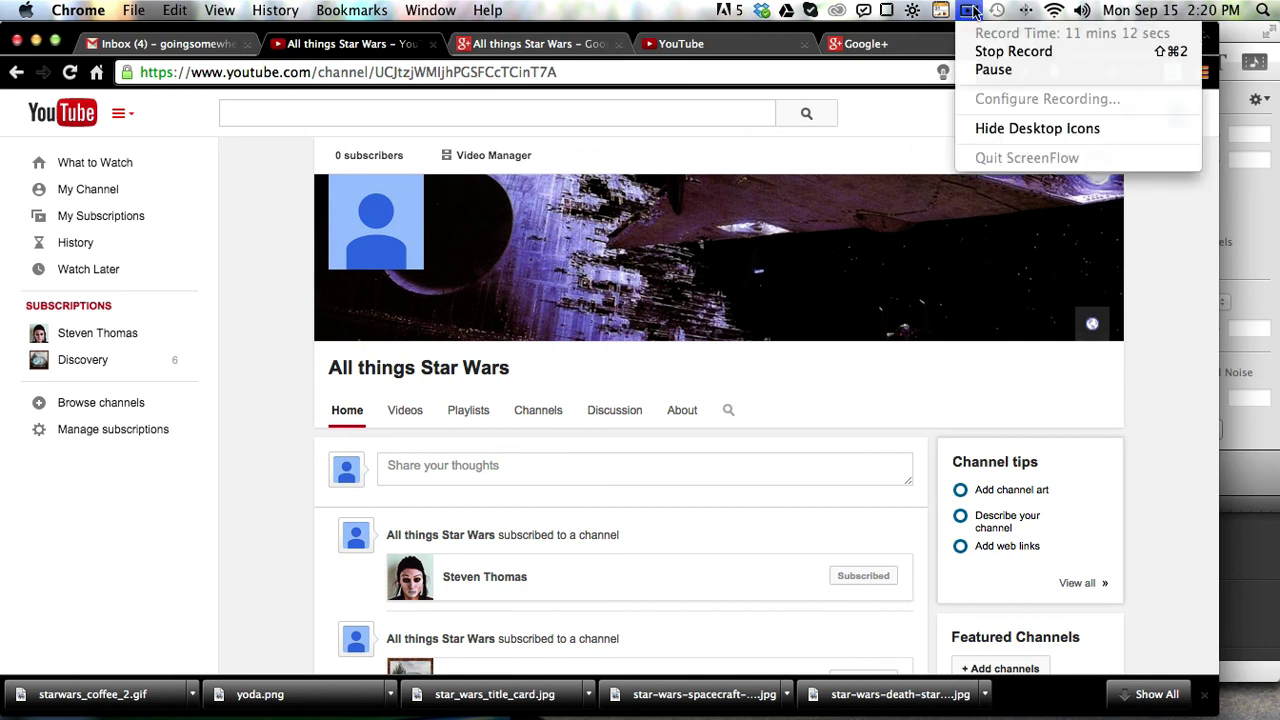